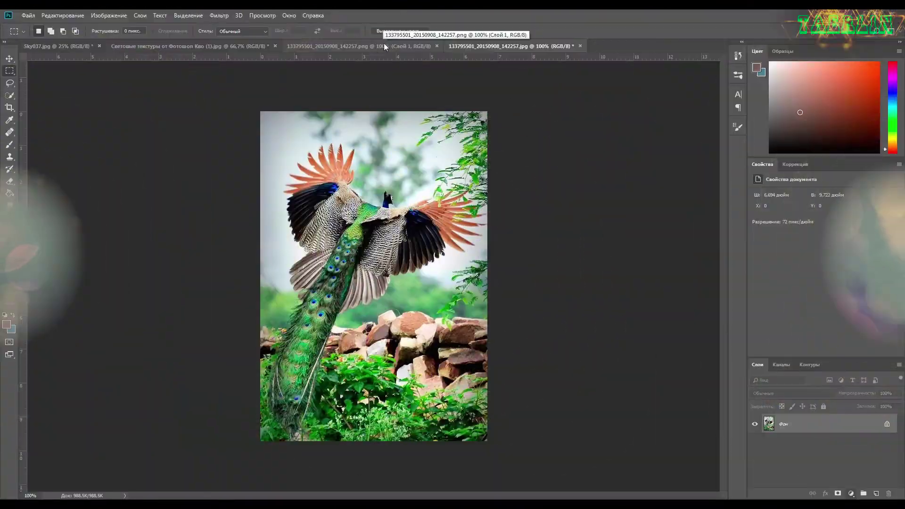
# - Select the whole cut-out peacock image and copy it
pyautogui.click(383, 46)
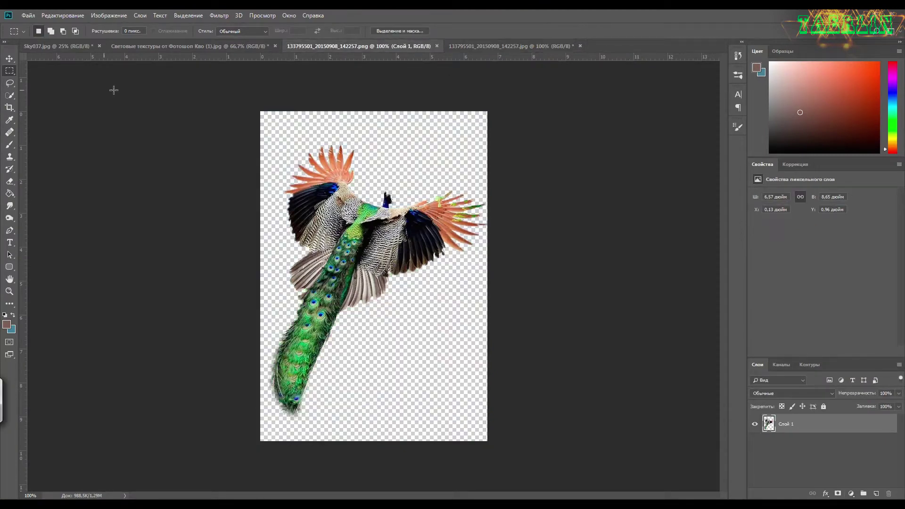
pyautogui.moveTo(113, 89); pyautogui.dragTo(539, 461)
pyautogui.click(63, 15)
pyautogui.click(91, 76)
# - Paste the peacock onto a new empty layer in Sky037.jpg
pyautogui.click(62, 46)
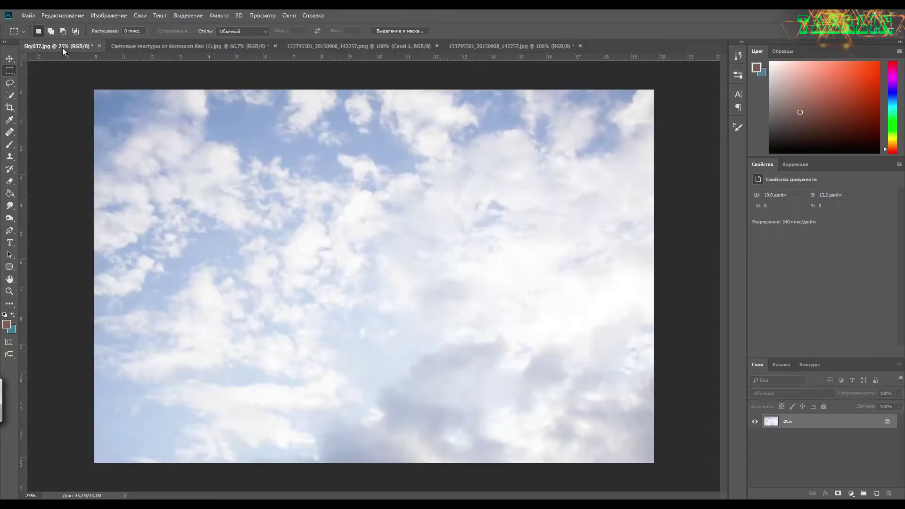
pyautogui.click(876, 493)
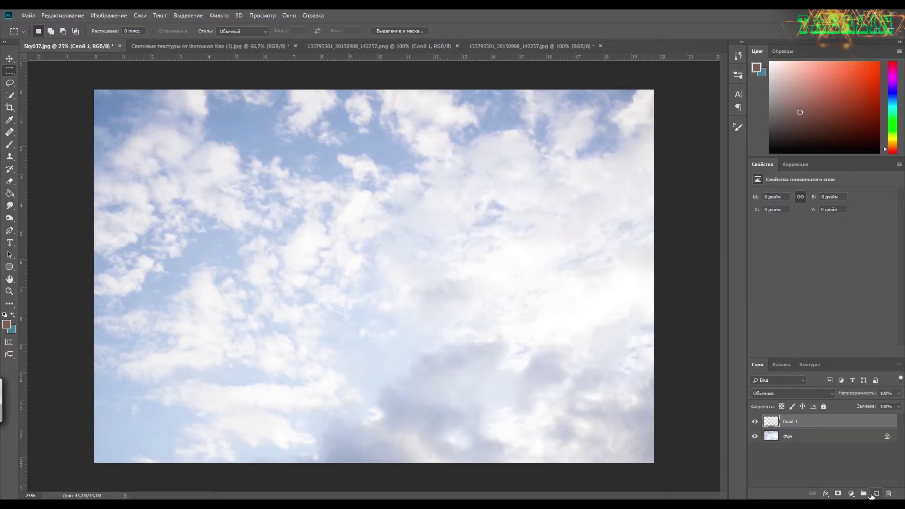
pyautogui.click(62, 15)
pyautogui.click(94, 94)
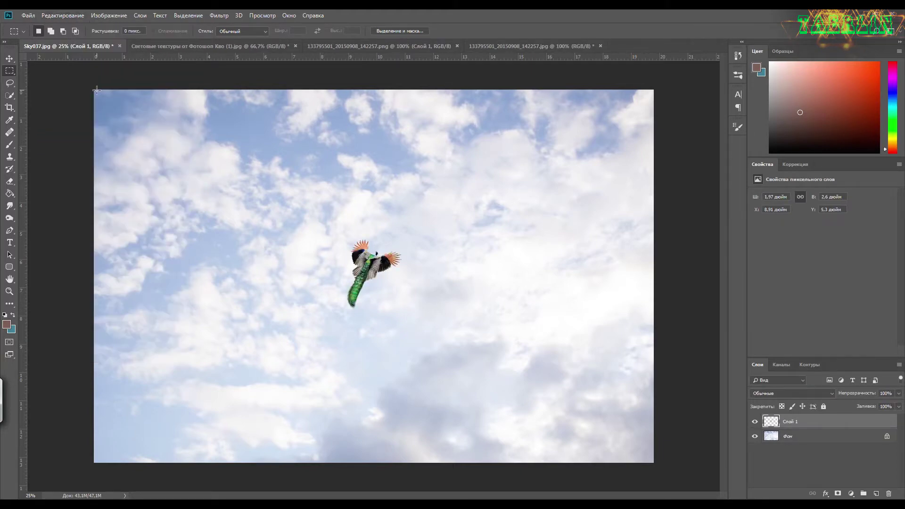
pyautogui.rightClick(363, 272)
# - Enlarge the peacock with Free Transform around the sky's centre and commit it
pyautogui.click(415, 353)
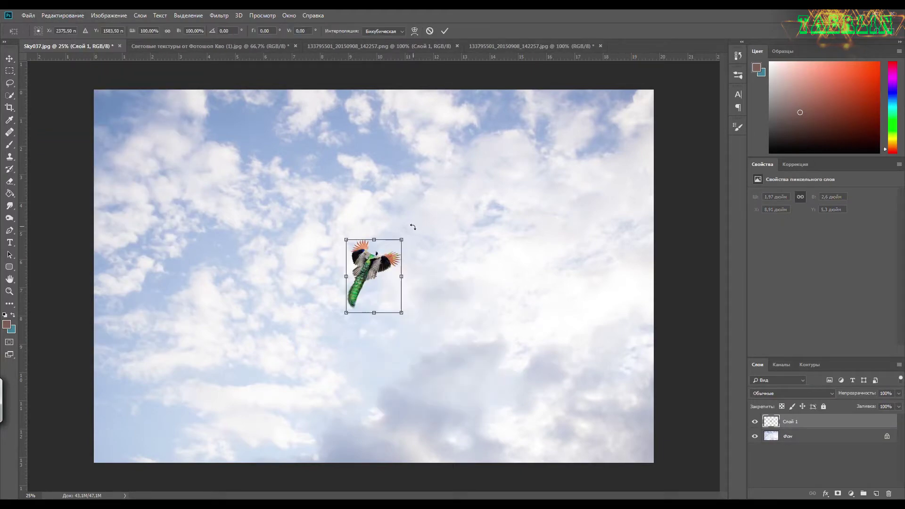
pyautogui.moveTo(412, 228)
pyautogui.mouseDown()
pyautogui.moveTo(504, 172)
pyautogui.moveTo(395, 272)
pyautogui.moveTo(402, 273)
pyautogui.mouseUp()
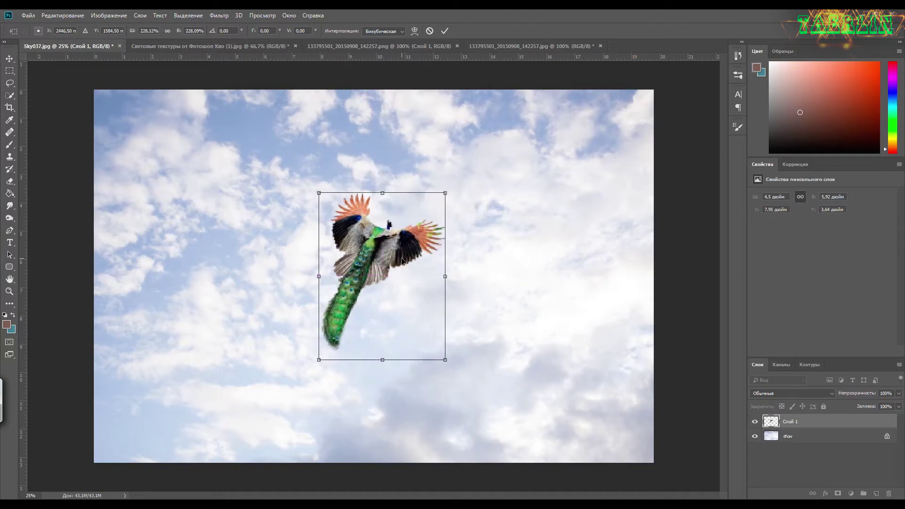
pyautogui.press('Return')
pyautogui.press('z')
pyautogui.click(435, 274)
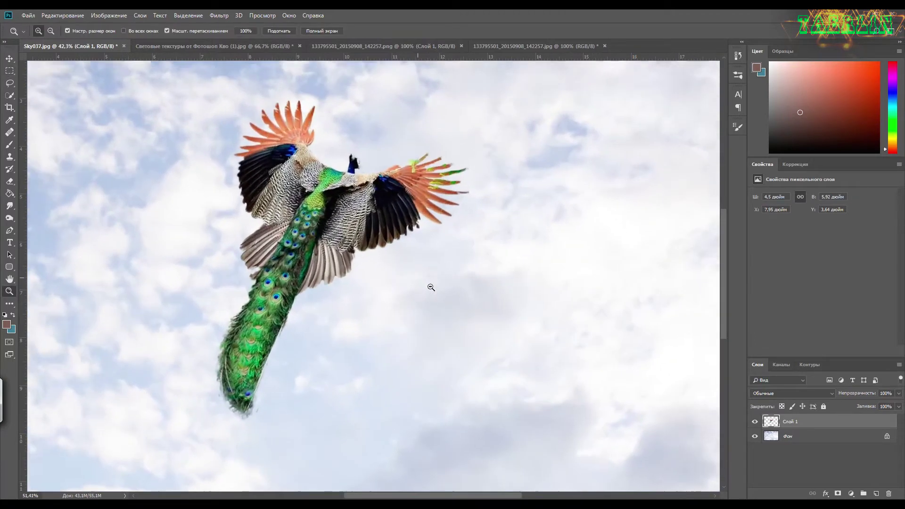
pyautogui.press('m')
# - Apply the Oil Paint filter to the peacock
pyautogui.click(218, 15)
pyautogui.click(377, 187)
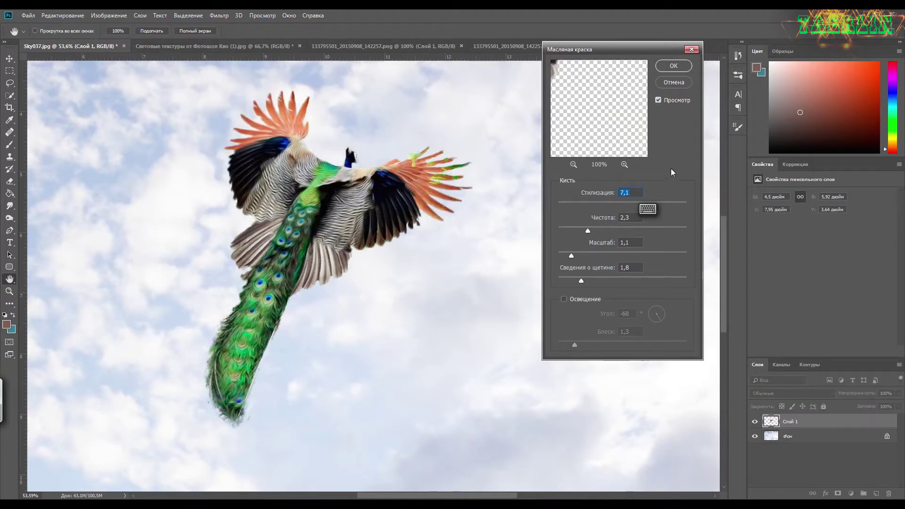
pyautogui.click(658, 101)
pyautogui.click(672, 67)
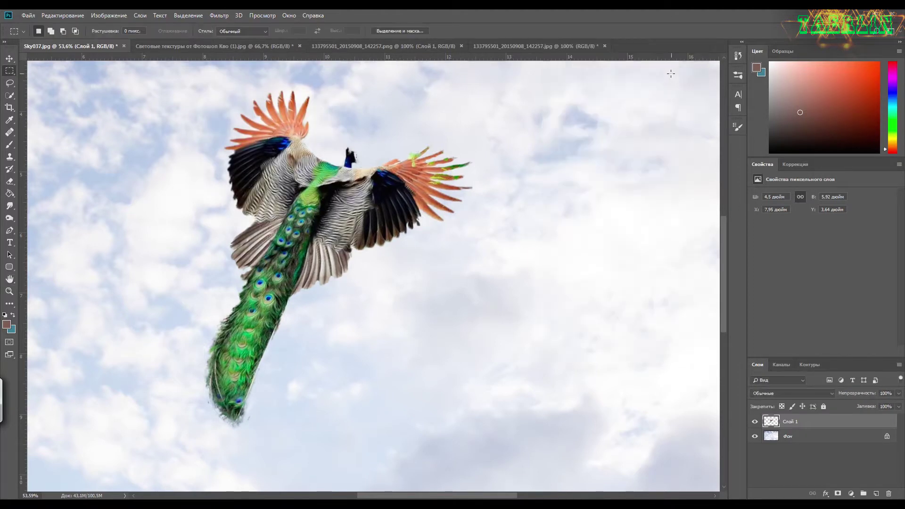
# - Add a new empty layer above the peacock
pyautogui.keyDown('alt'); pyautogui.scroll(-3, 565, 282); pyautogui.keyUp('alt')
pyautogui.keyDown('alt'); pyautogui.scroll(-2, 536, 283); pyautogui.keyUp('alt')
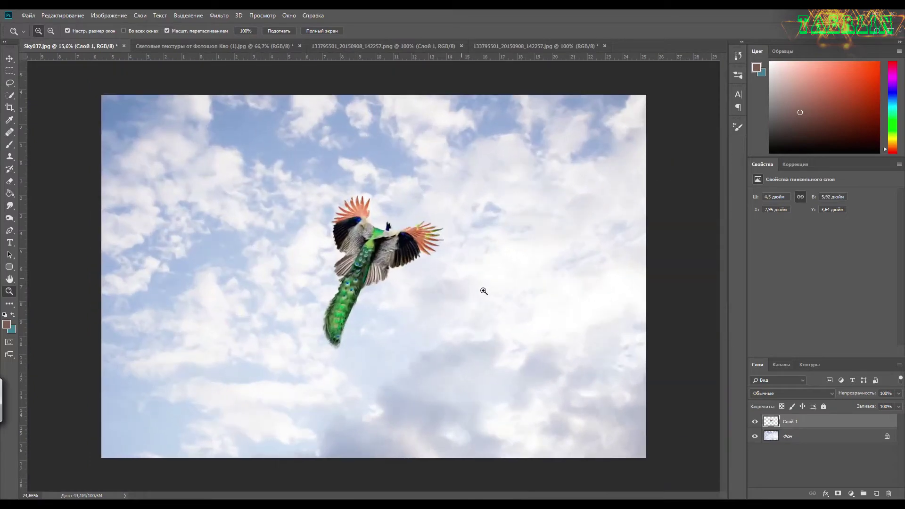
pyautogui.click(874, 492)
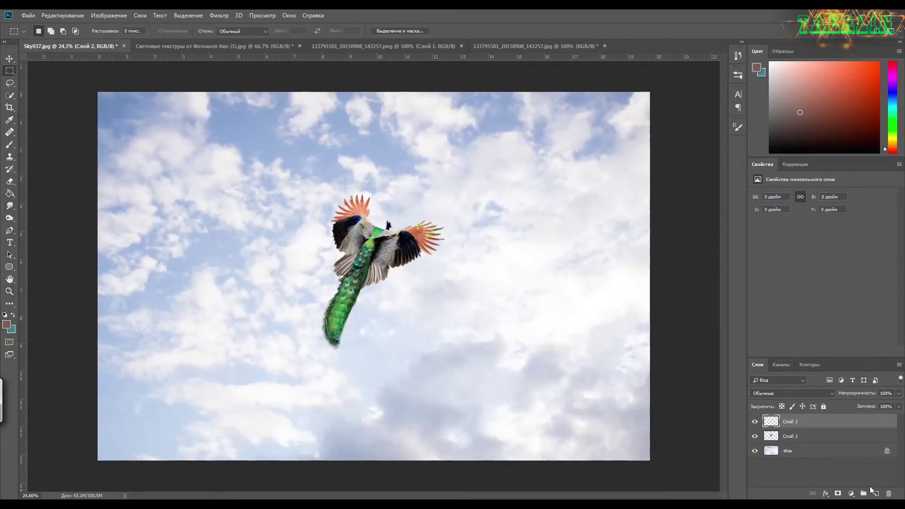
# - Set up the Brush with feather preset 560, black sampled from the wing, at 400 px
pyautogui.click(738, 127)
pyautogui.press('b')
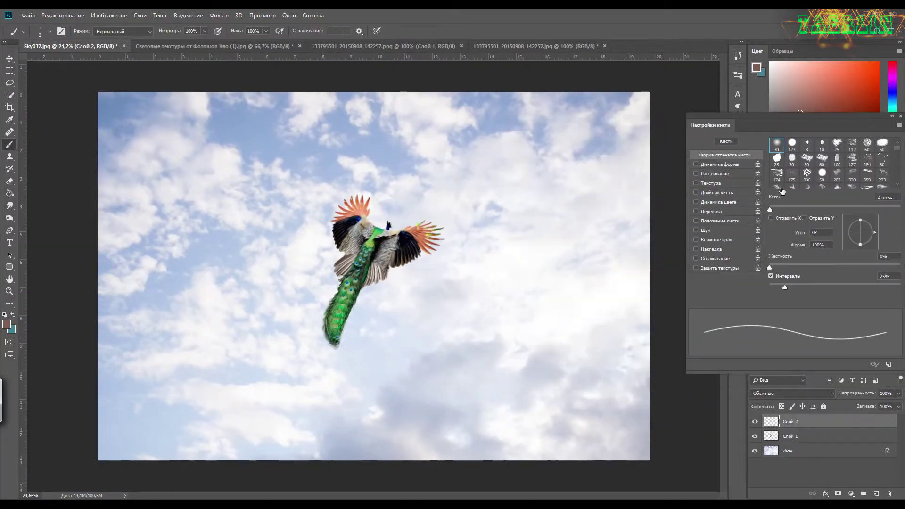
pyautogui.scroll(-3, 896, 149)
pyautogui.scroll(-3, 896, 149)
pyautogui.scroll(-3, 897, 149)
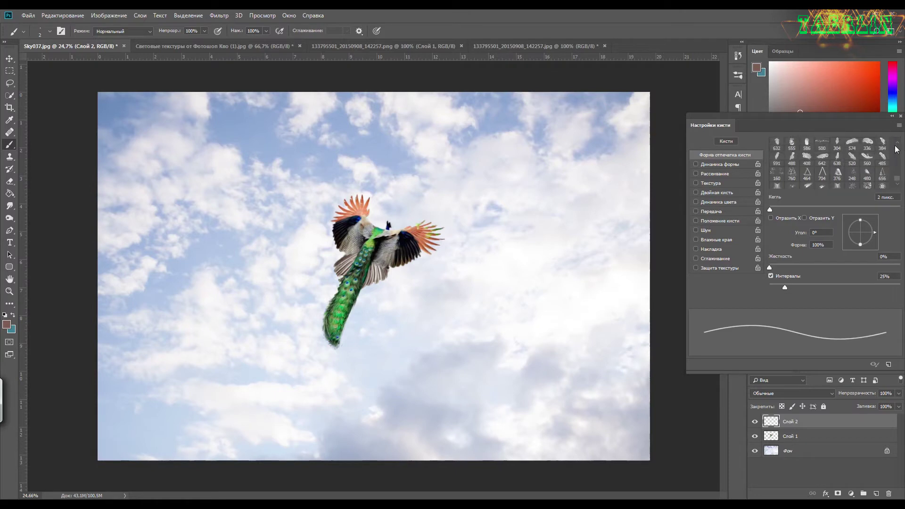
pyautogui.click(867, 162)
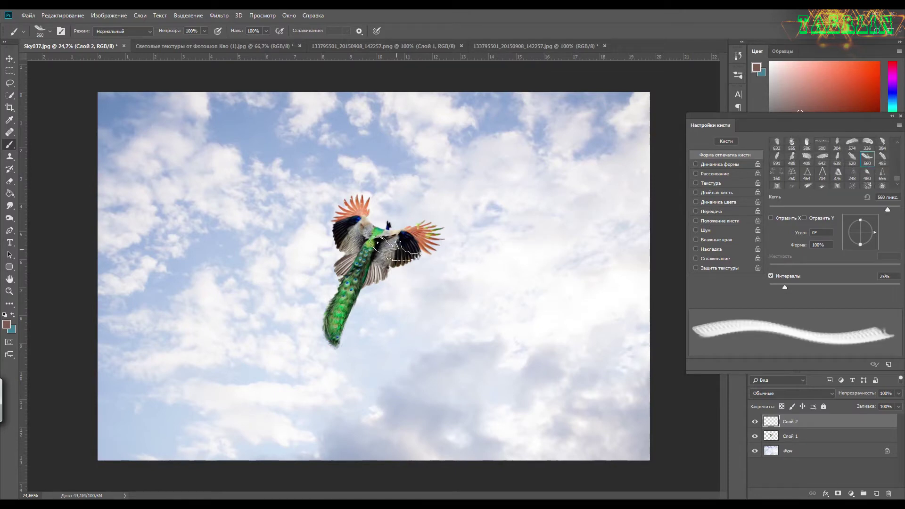
pyautogui.keyDown('alt'); pyautogui.click(413, 239); pyautogui.keyUp('alt')
pyautogui.press('[')
pyautogui.press('[')
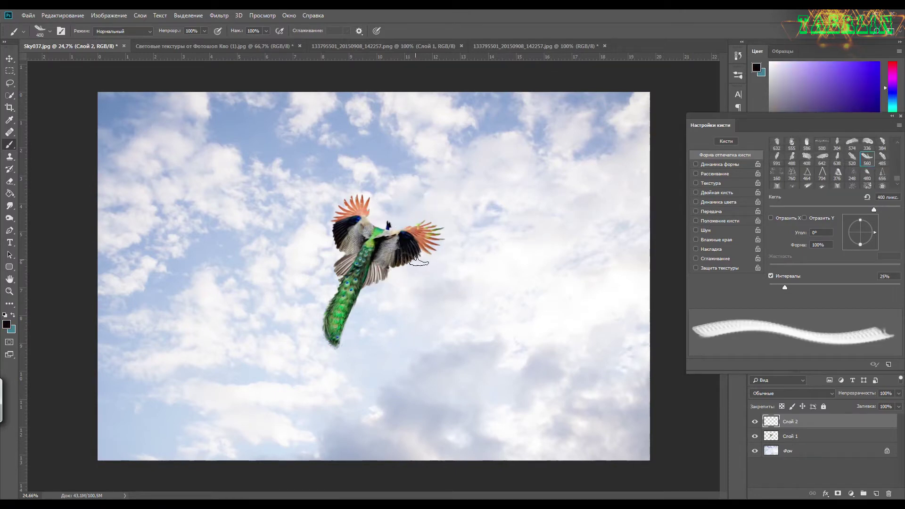
pyautogui.moveTo(406, 254); pyautogui.dragTo(561, 285)
pyautogui.hotkey('ctrl', 'z')
# - Turn on Shape Dynamics and Scattering and widen the brush spacing
pyautogui.click(695, 164)
pyautogui.moveTo(792, 181); pyautogui.dragTo(771, 182)
pyautogui.click(714, 174)
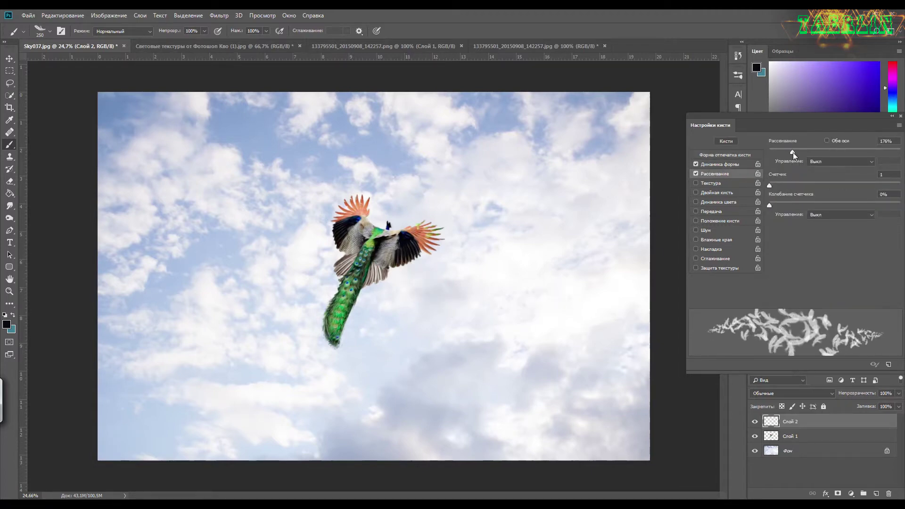
pyautogui.moveTo(792, 152)
pyautogui.mouseDown()
pyautogui.moveTo(813, 152)
pyautogui.moveTo(790, 151)
pyautogui.mouseUp()
pyautogui.click(734, 155)
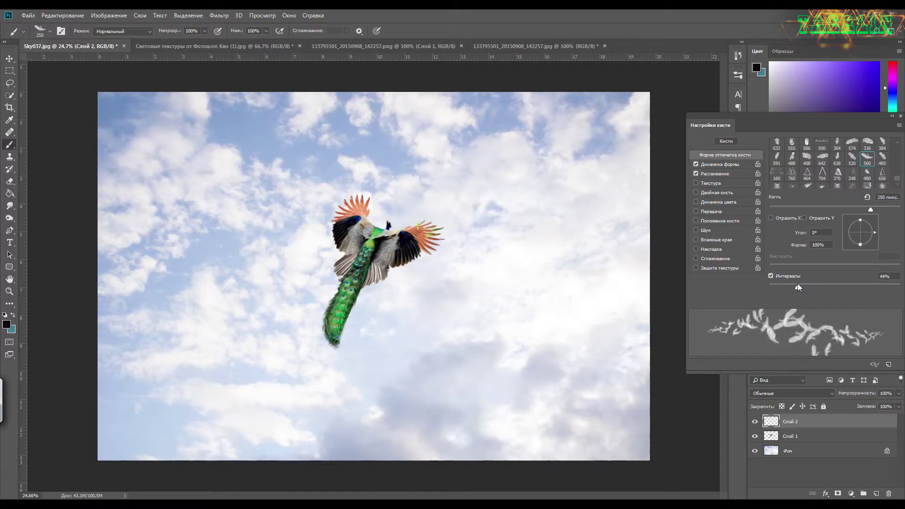
pyautogui.moveTo(797, 284); pyautogui.dragTo(833, 286)
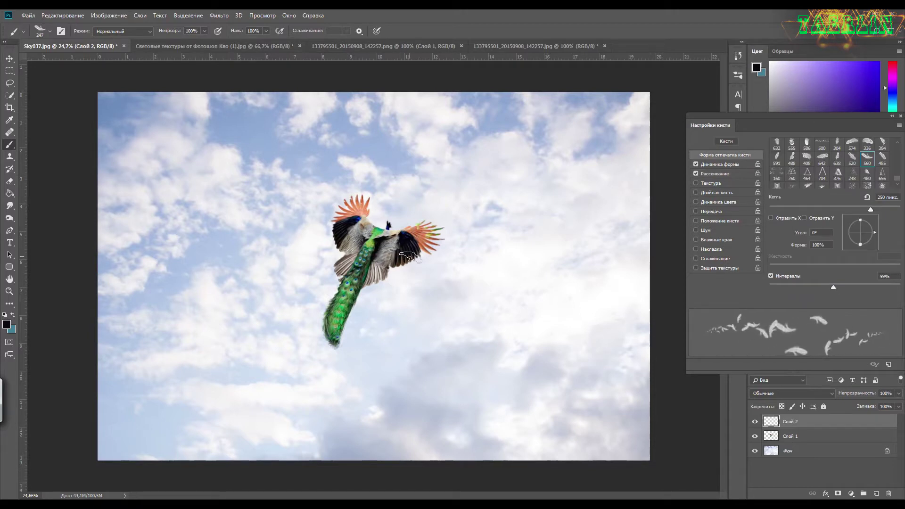
# - Raise spacing to 171% and paint black feather trails right and left of the peacock
pyautogui.moveTo(410, 257); pyautogui.dragTo(528, 307)
pyautogui.hotkey('ctrl', 'z')
pyautogui.moveTo(833, 287); pyautogui.dragTo(857, 287)
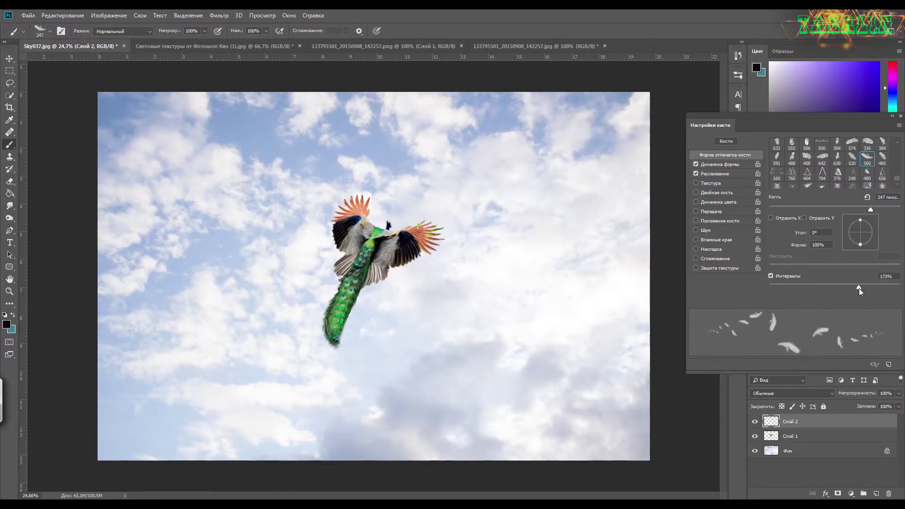
pyautogui.moveTo(411, 257); pyautogui.dragTo(511, 304)
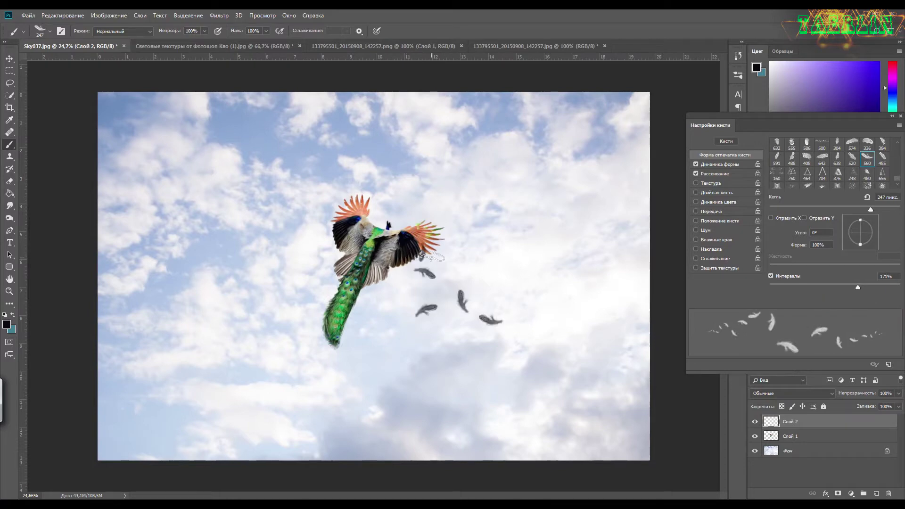
pyautogui.moveTo(349, 234); pyautogui.dragTo(208, 210)
# - Paint orange-red feathers to the right of and above the peacock
pyautogui.press('z')
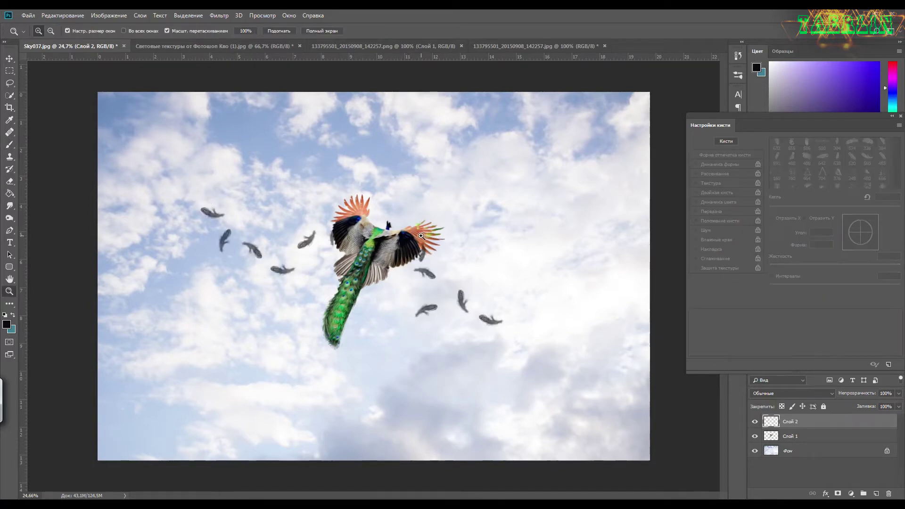
pyautogui.press('b')
pyautogui.keyDown('alt'); pyautogui.click(415, 232); pyautogui.keyUp('alt')
pyautogui.moveTo(453, 257); pyautogui.dragTo(587, 191)
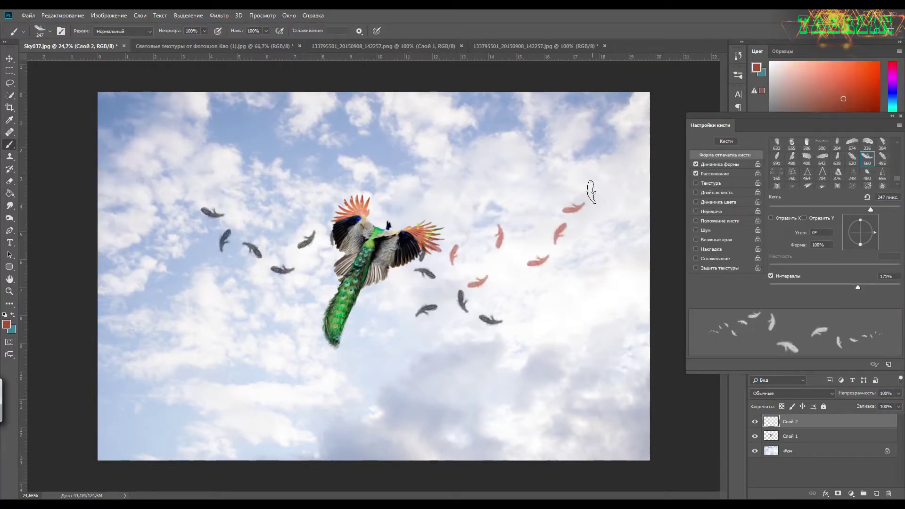
pyautogui.moveTo(349, 193); pyautogui.dragTo(283, 122)
# - Paint light-green feathers around the peacock and blue feathers upper left and right
pyautogui.keyDown('alt'); pyautogui.click(391, 224); pyautogui.keyUp('alt')
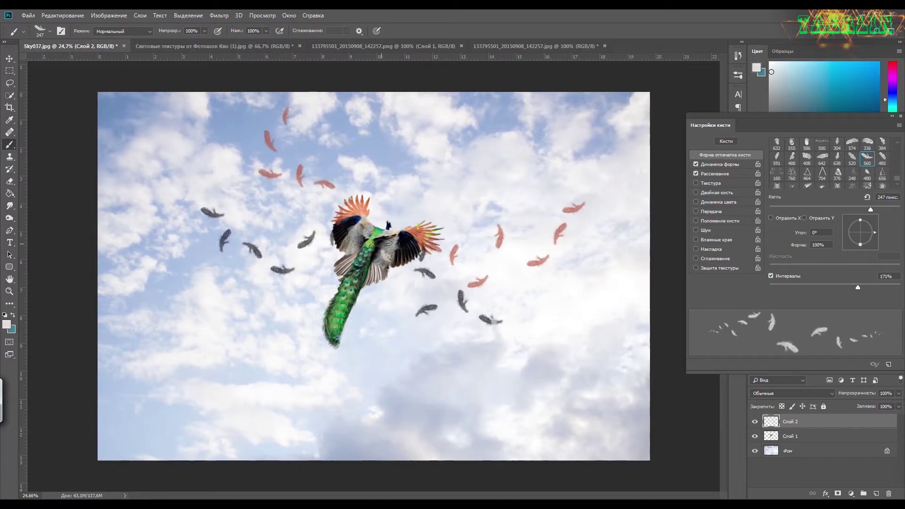
pyautogui.keyDown('alt'); pyautogui.click(379, 233); pyautogui.keyUp('alt')
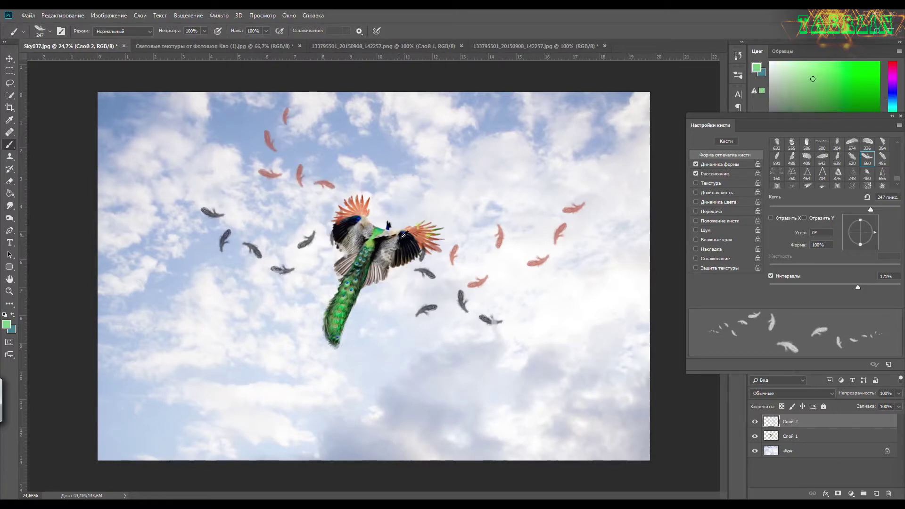
pyautogui.moveTo(404, 271)
pyautogui.mouseDown()
pyautogui.moveTo(375, 238)
pyautogui.moveTo(186, 258)
pyautogui.mouseUp()
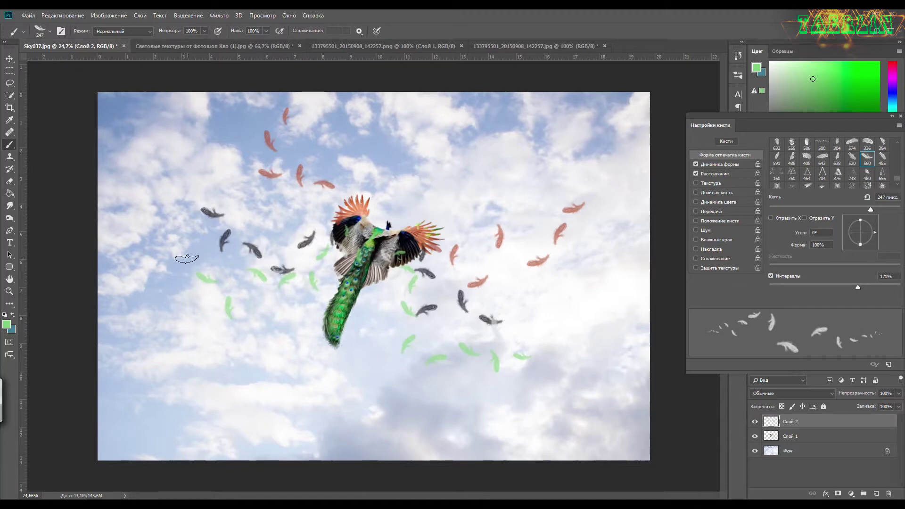
pyautogui.keyDown('alt'); pyautogui.click(361, 218); pyautogui.keyUp('alt')
pyautogui.moveTo(309, 224); pyautogui.dragTo(226, 144)
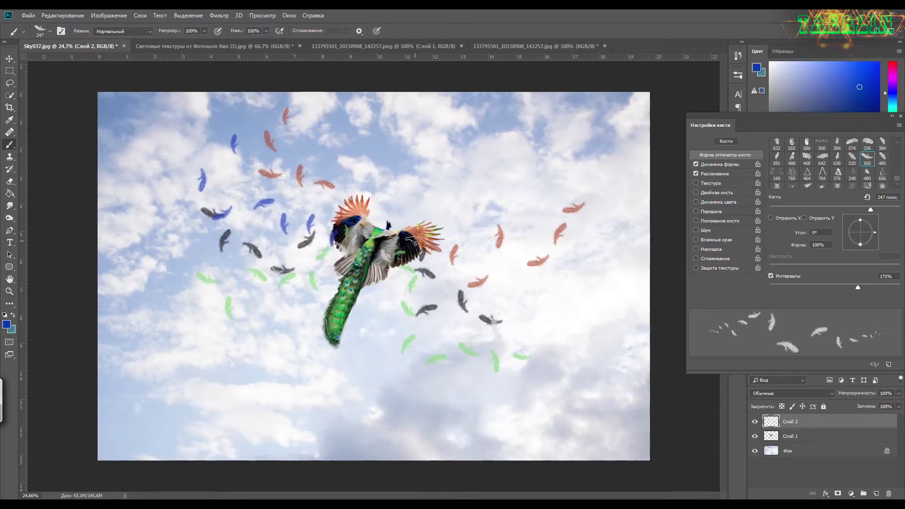
pyautogui.moveTo(411, 241); pyautogui.dragTo(611, 246)
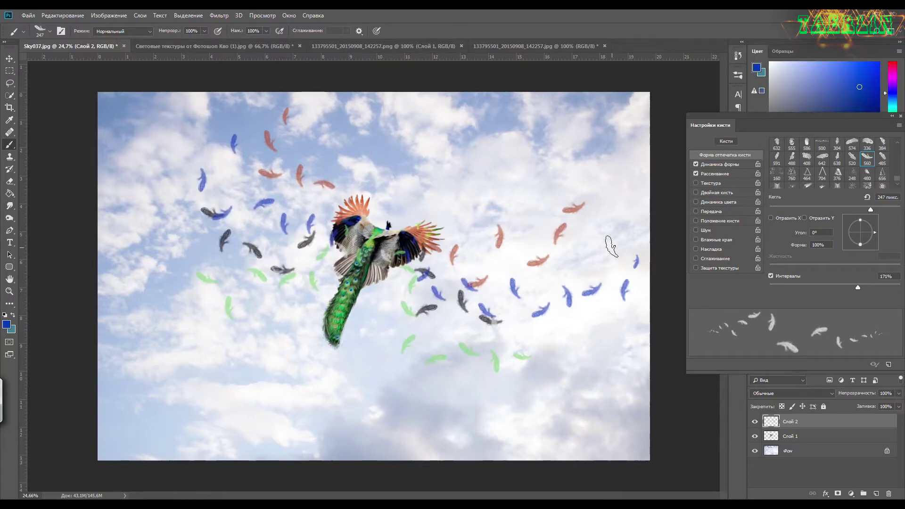
# - Paint dark green and near-black feathers below and around the peacock's body
pyautogui.keyDown('alt'); pyautogui.click(369, 268); pyautogui.keyUp('alt')
pyautogui.moveTo(400, 358); pyautogui.dragTo(235, 369)
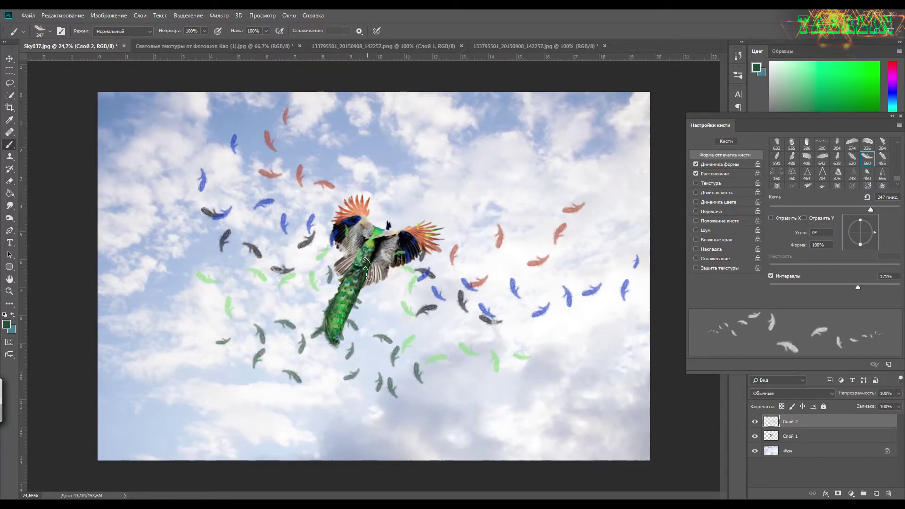
pyautogui.keyDown('alt'); pyautogui.click(386, 236); pyautogui.keyUp('alt')
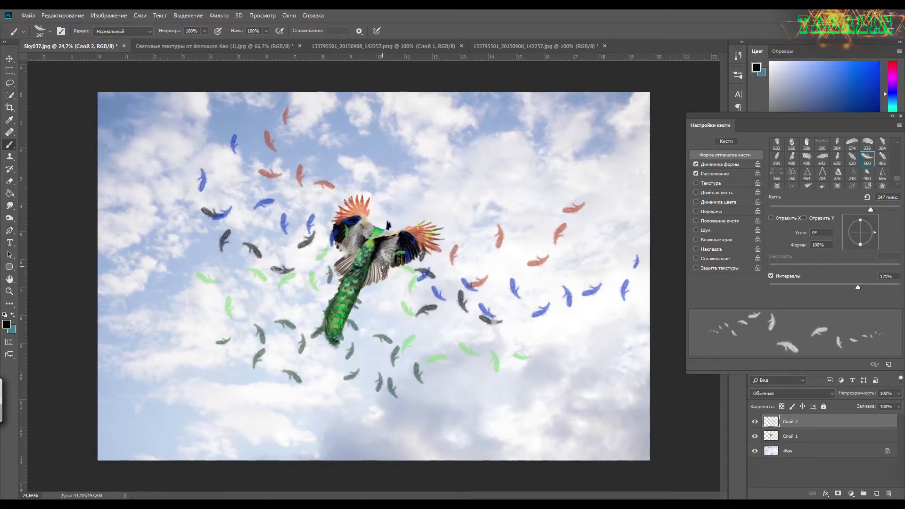
pyautogui.moveTo(382, 266); pyautogui.dragTo(337, 224)
# - Sample the tail's blue and paint small scattered feathers below the tail
pyautogui.keyDown('alt'); pyautogui.click(361, 190); pyautogui.keyUp('alt')
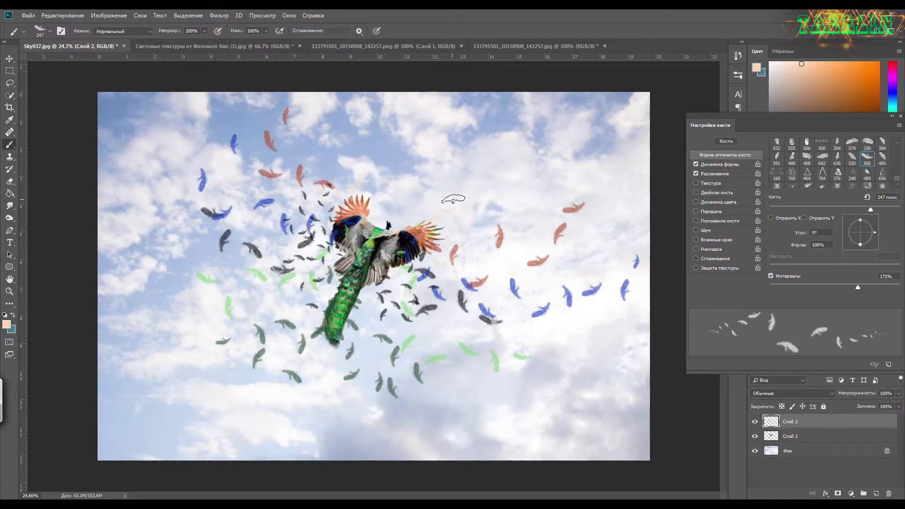
pyautogui.keyDown('alt'); pyautogui.click(416, 246); pyautogui.keyUp('alt')
pyautogui.keyDown('alt'); pyautogui.click(395, 262); pyautogui.keyUp('alt')
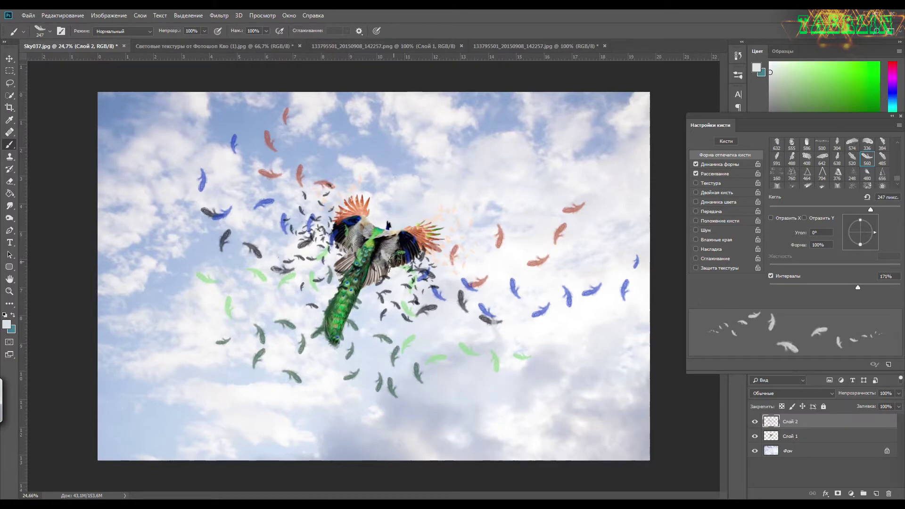
pyautogui.keyDown('alt'); pyautogui.click(378, 275); pyautogui.keyUp('alt')
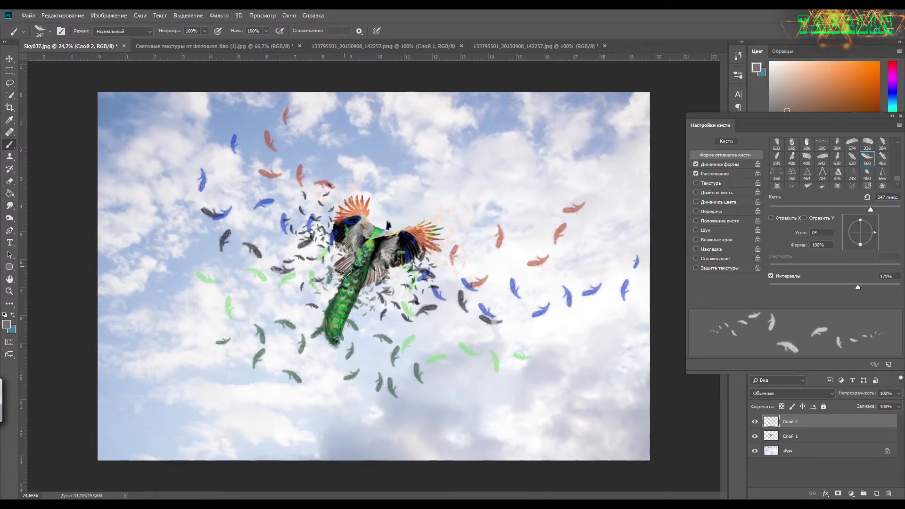
pyautogui.keyDown('alt'); pyautogui.click(344, 304); pyautogui.keyUp('alt')
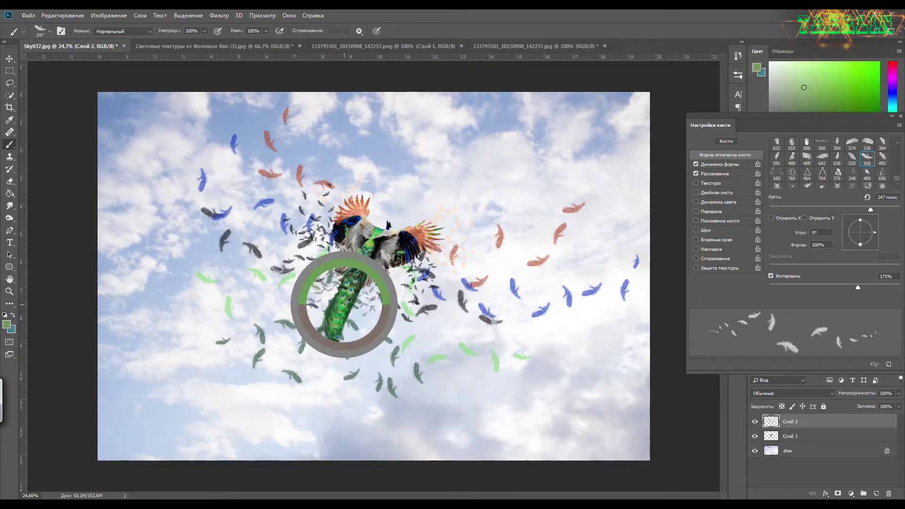
pyautogui.keyDown('alt'); pyautogui.click(352, 290); pyautogui.keyUp('alt')
pyautogui.moveTo(360, 337); pyautogui.dragTo(301, 326)
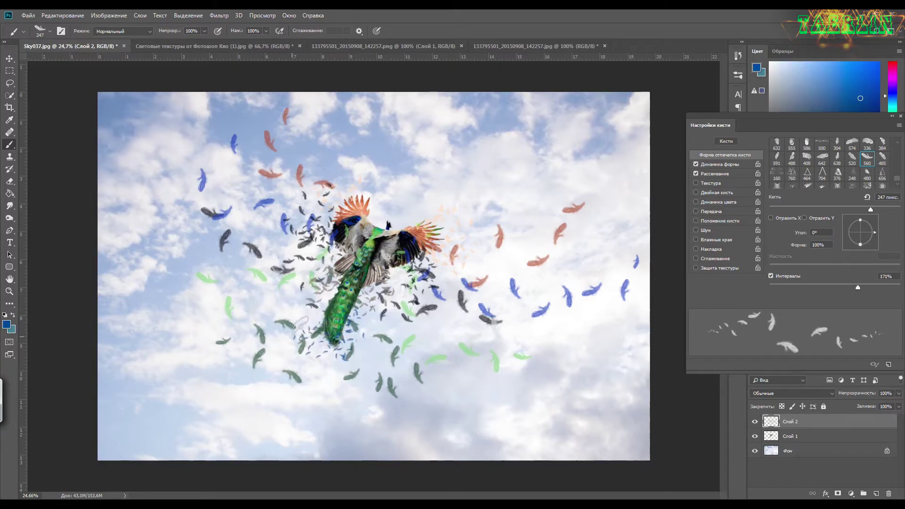
# - Mask Слой 1, paint black on the mask to hide parts, then reselect Слой 2
pyautogui.click(806, 441)
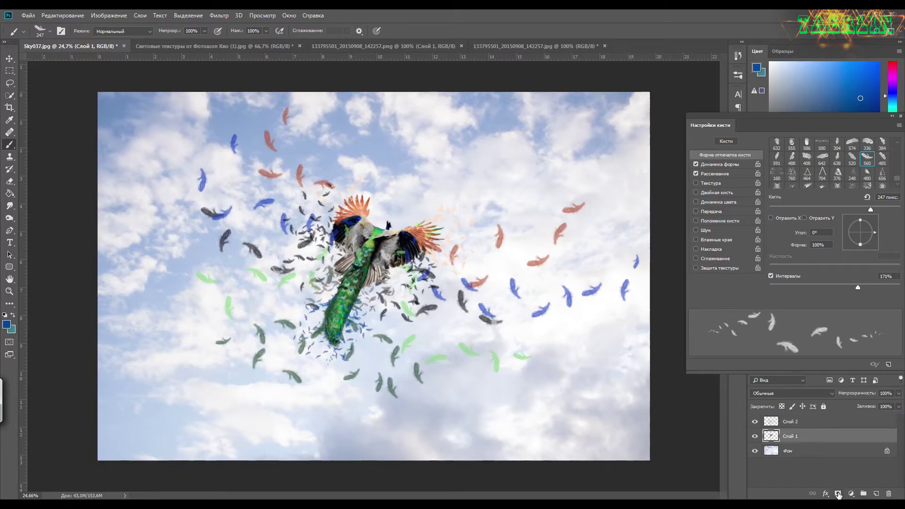
pyautogui.click(837, 494)
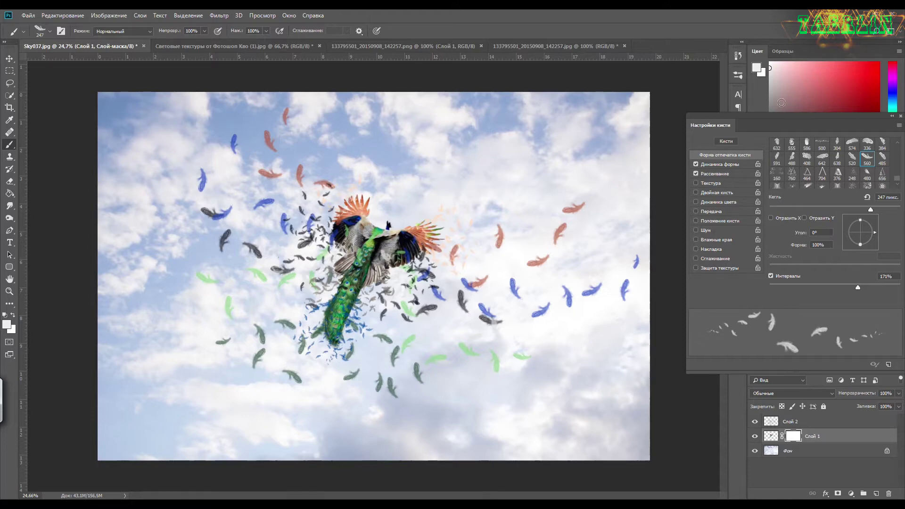
pyautogui.press('x')
pyautogui.moveTo(840, 122)
pyautogui.mouseDown()
pyautogui.moveTo(838, 180)
pyautogui.moveTo(838, 97)
pyautogui.mouseUp()
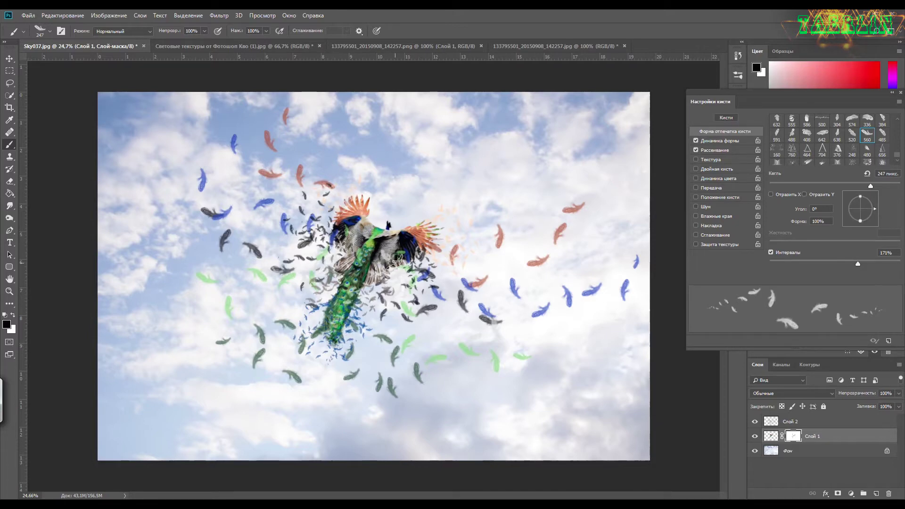
pyautogui.click(795, 423)
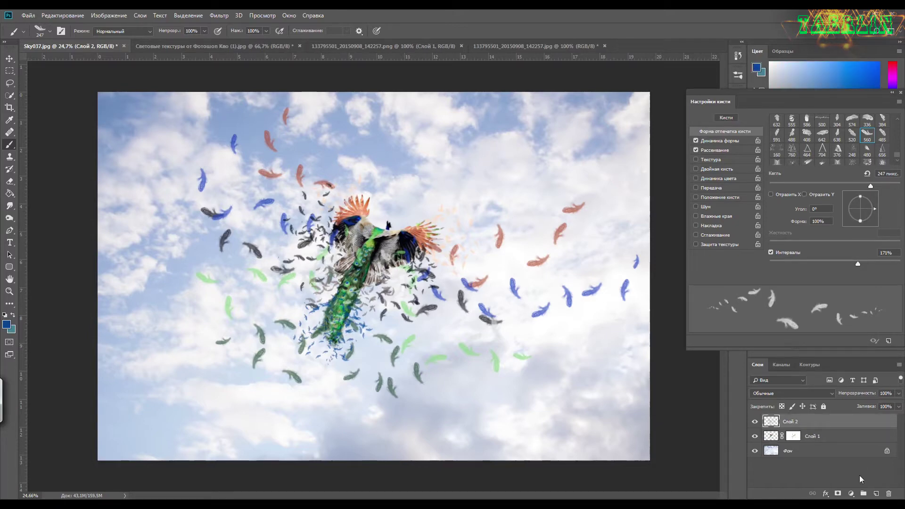
# - Sample dark navy, create Слой 3 and stamp a 600 px feather at the lower right
pyautogui.keyDown('alt'); pyautogui.click(394, 238); pyautogui.keyUp('alt')
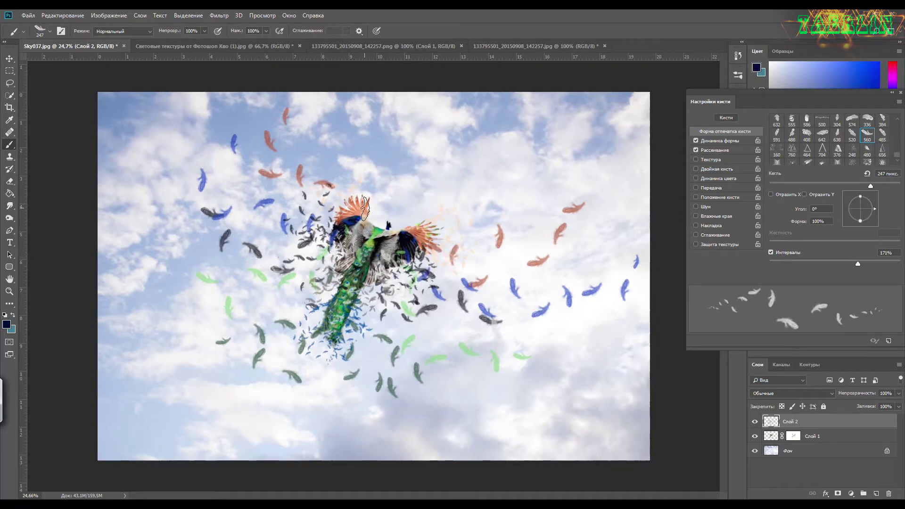
pyautogui.click(876, 493)
pyautogui.click(898, 153)
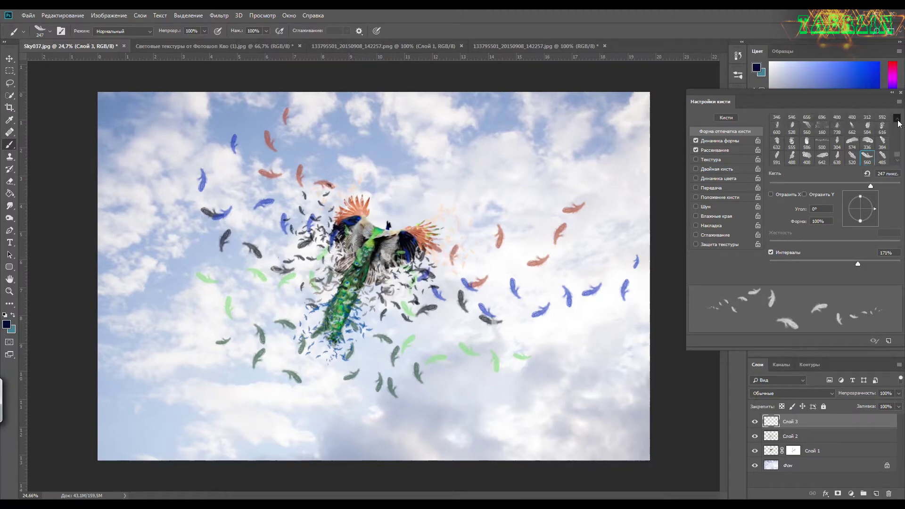
pyautogui.scroll(1, 896, 149)
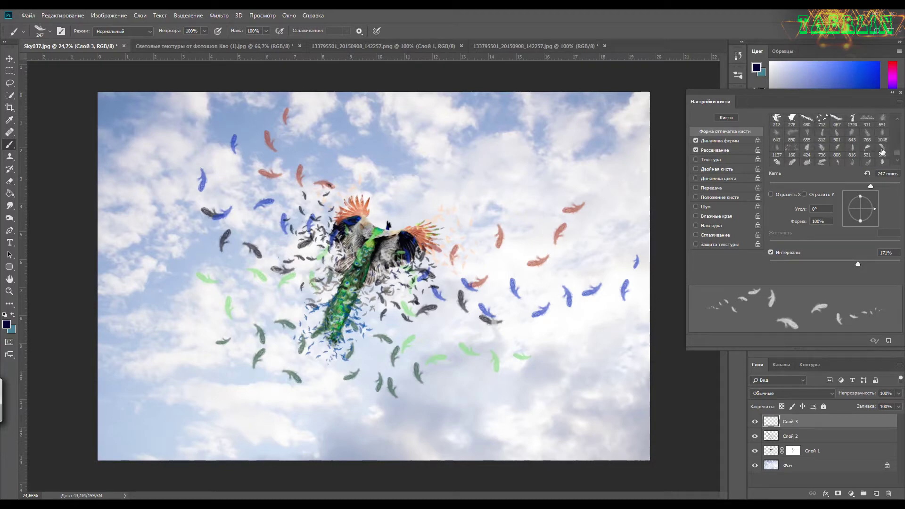
pyautogui.scroll(-1, 881, 161)
pyautogui.click(777, 149)
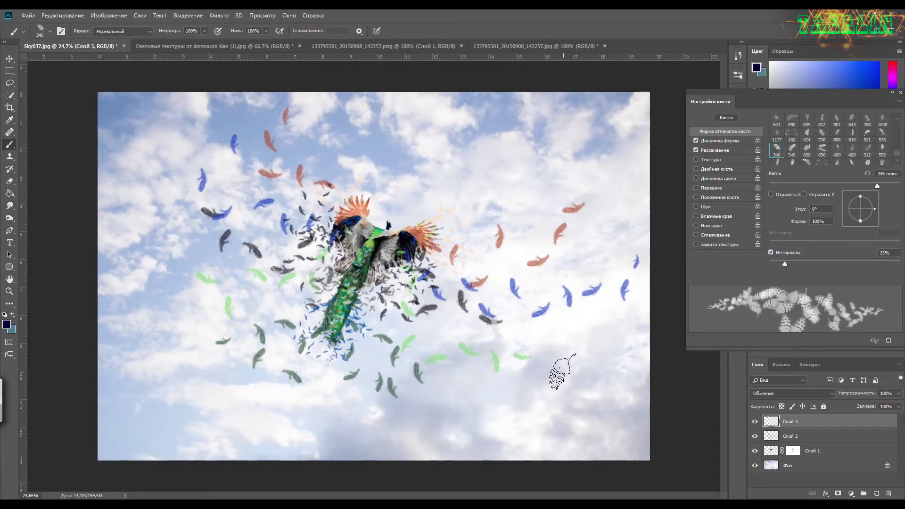
pyautogui.press(']')
pyautogui.press(']')
pyautogui.press(']')
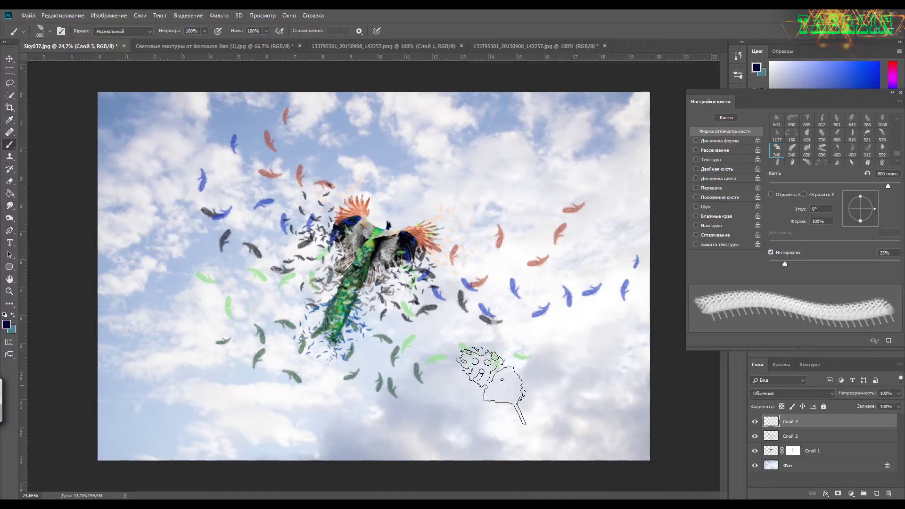
pyautogui.click(448, 344)
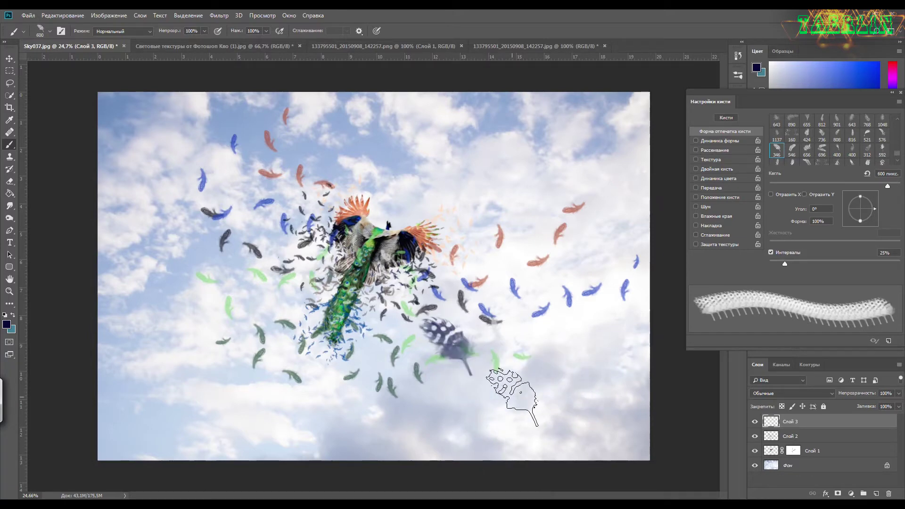
pyautogui.hotkey('ctrl', 'z')
pyautogui.click(483, 393)
# - Stamp 546, 696 and 400 px feathers at left, upper right, upper left and below the peacock
pyautogui.click(792, 150)
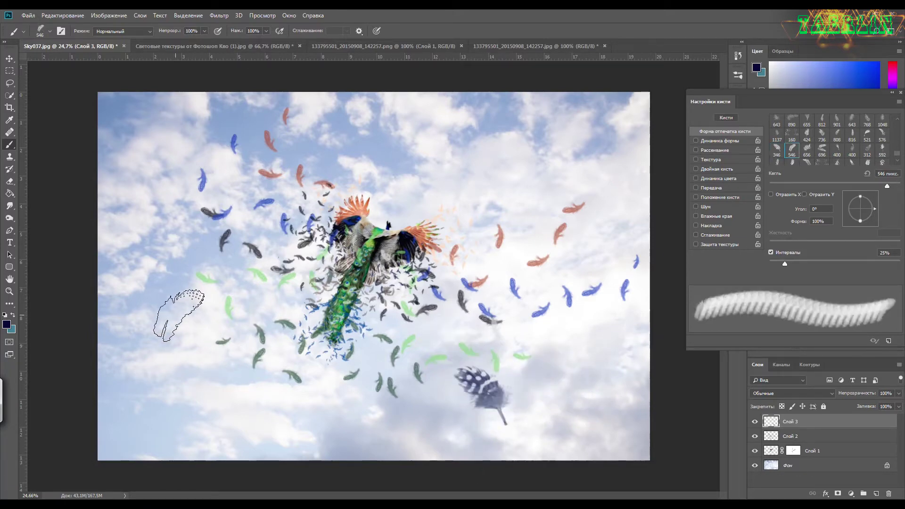
pyautogui.click(179, 314)
pyautogui.click(530, 198)
pyautogui.click(821, 150)
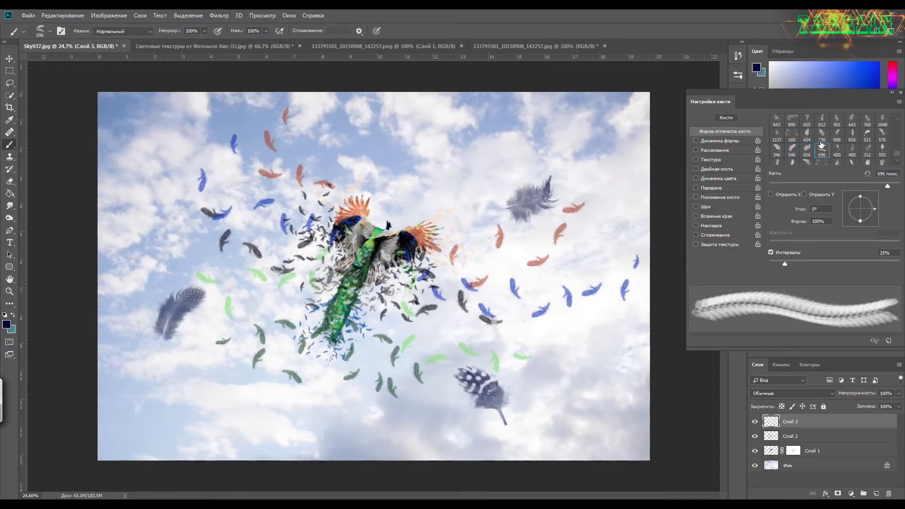
pyautogui.click(139, 198)
pyautogui.click(132, 163)
pyautogui.click(836, 150)
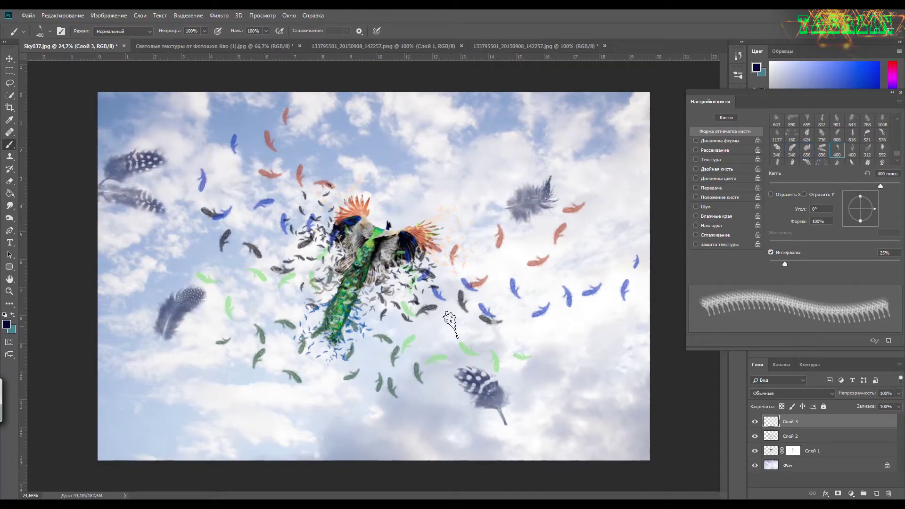
pyautogui.click(372, 351)
pyautogui.click(852, 150)
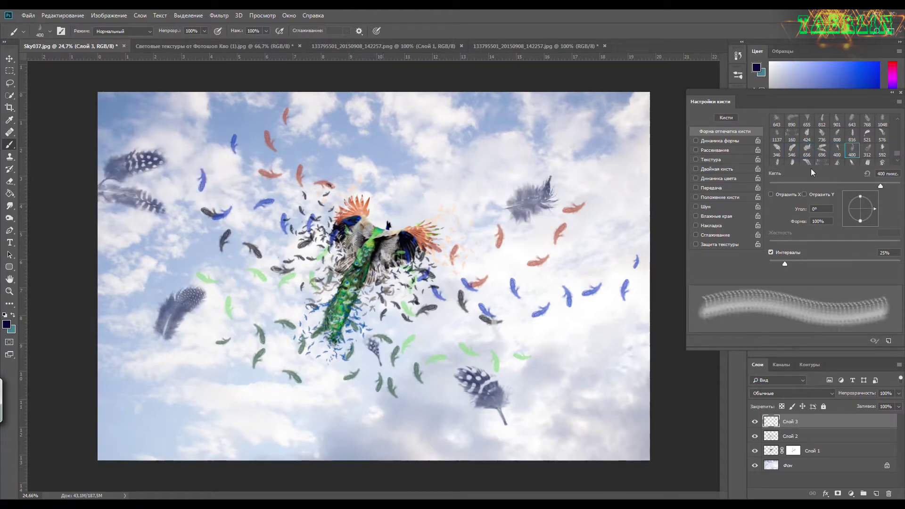
pyautogui.click(325, 403)
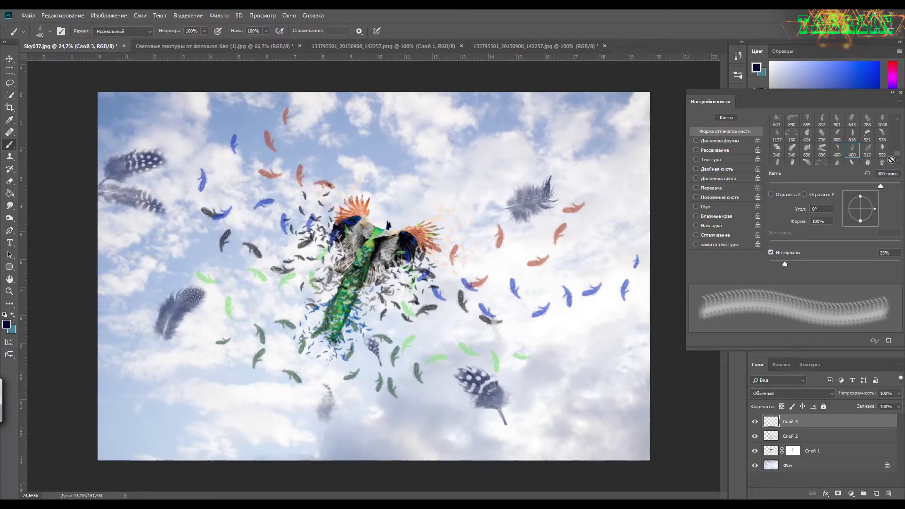
# - Stamp a 734 px feather at the bottom left, undoing a trial 952 px one
pyautogui.click(882, 120)
pyautogui.scroll(-3, 881, 141)
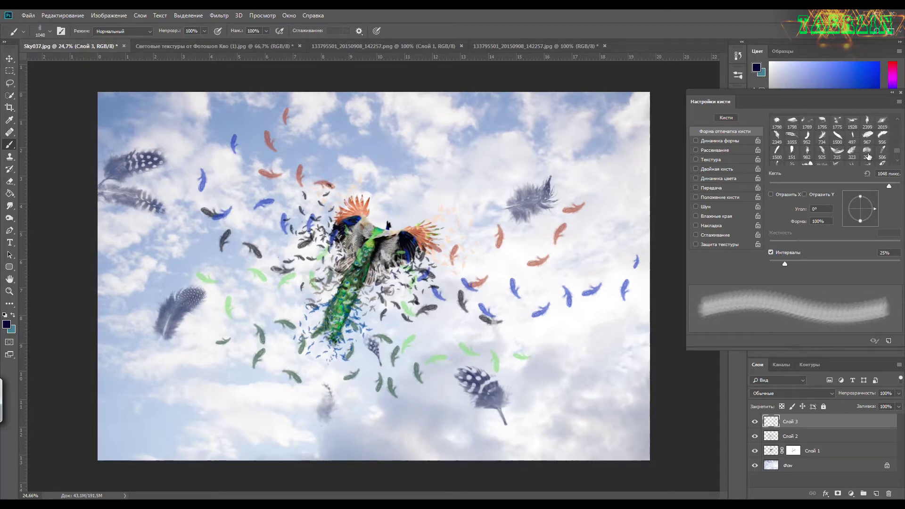
pyautogui.click(867, 152)
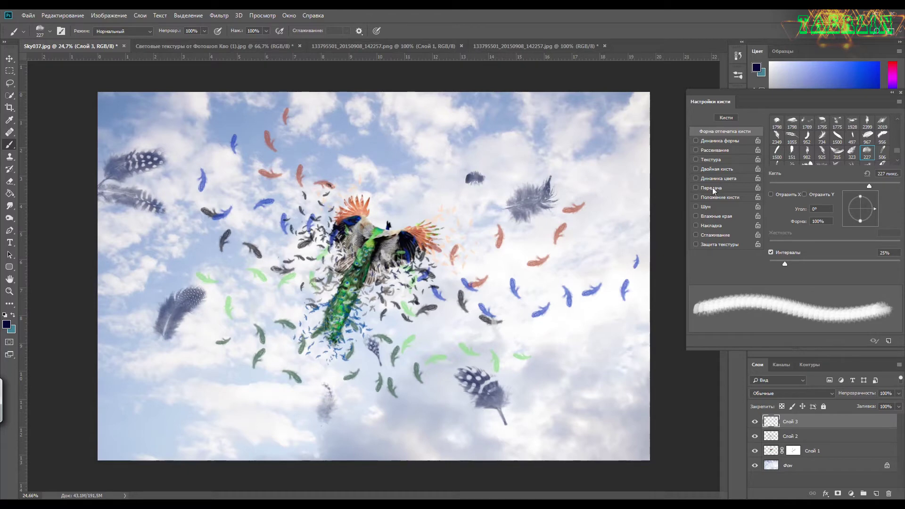
pyautogui.click(838, 151)
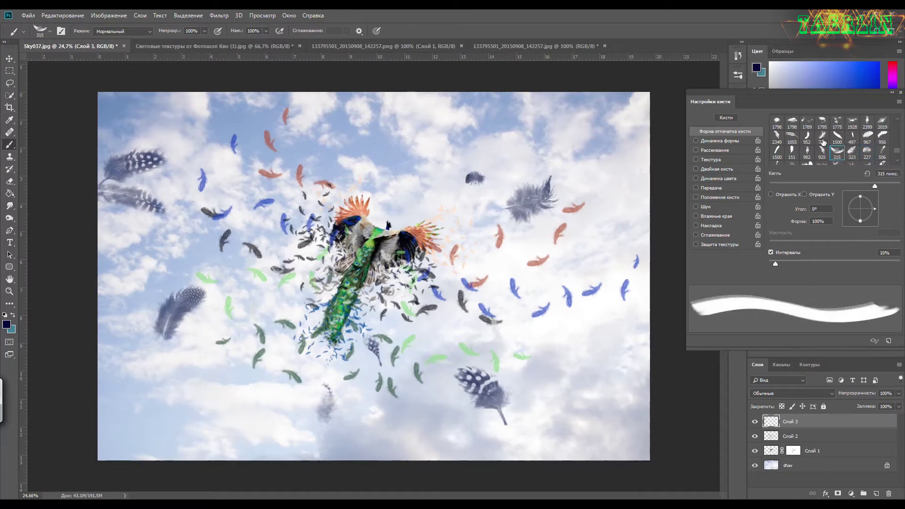
pyautogui.click(822, 141)
pyautogui.click(175, 420)
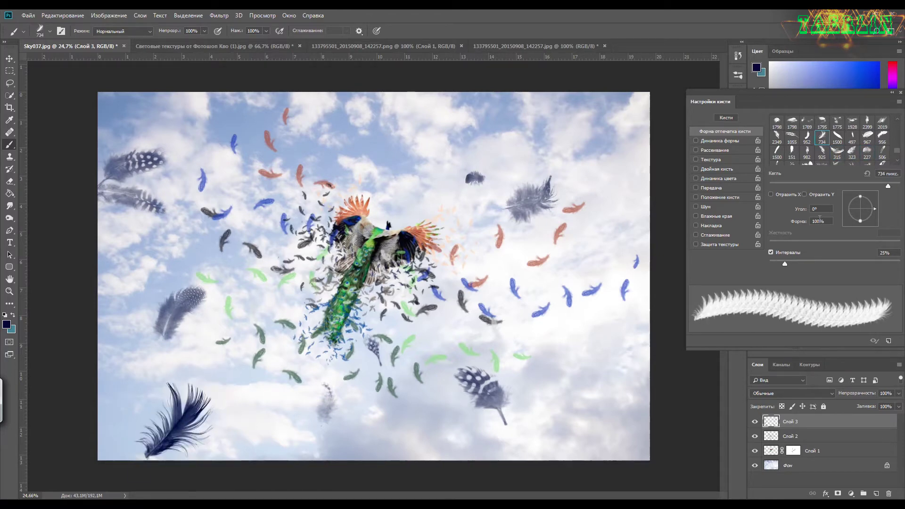
pyautogui.click(806, 137)
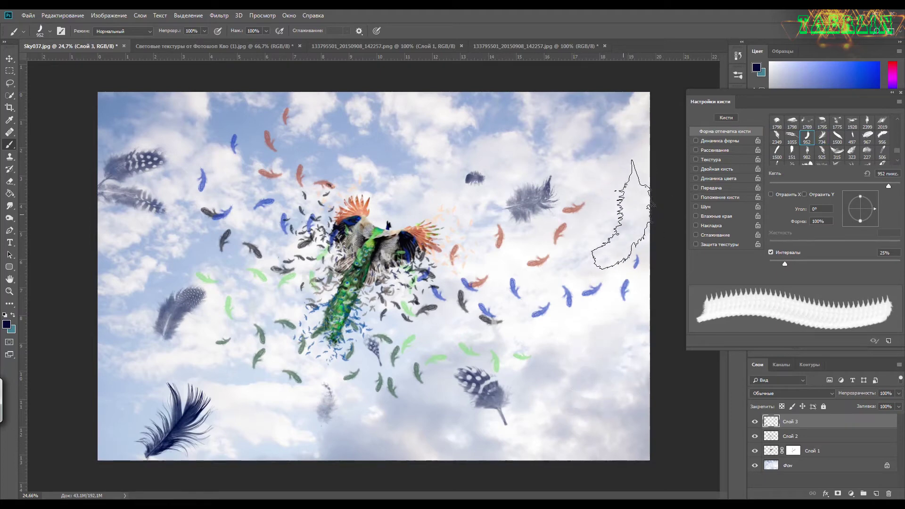
pyautogui.click(611, 205)
pyautogui.hotkey('ctrl', 'z')
# - Stamp a large dark-blue feather at the bottom right with the 2349 preset at 1500 px
pyautogui.click(777, 136)
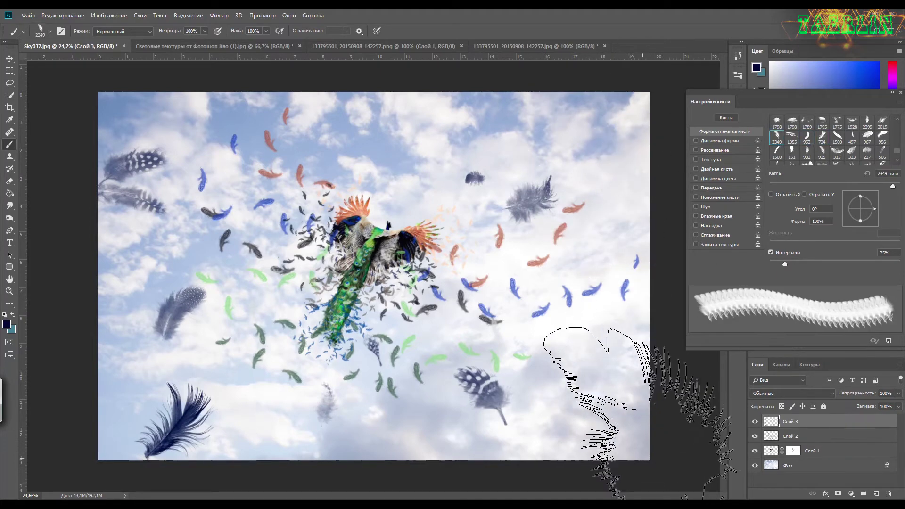
pyautogui.click(660, 453)
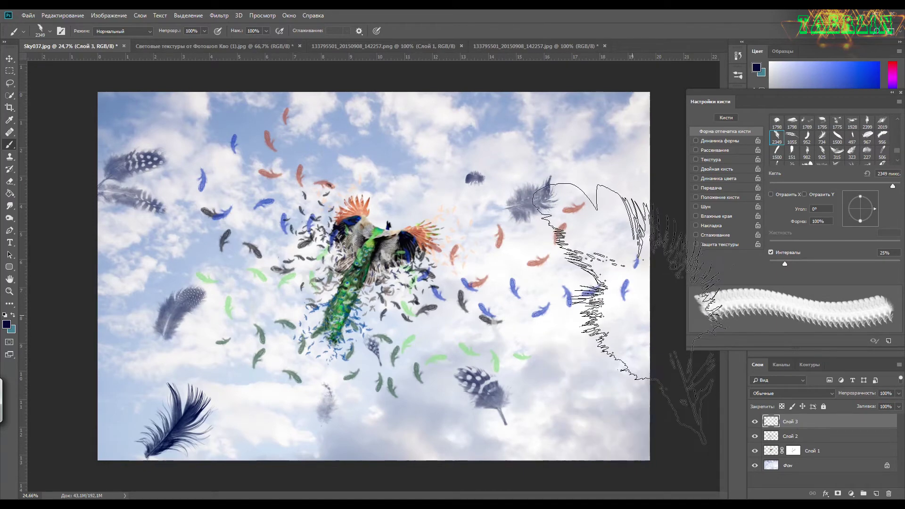
pyautogui.press('[')
pyautogui.press('[')
pyautogui.press('[')
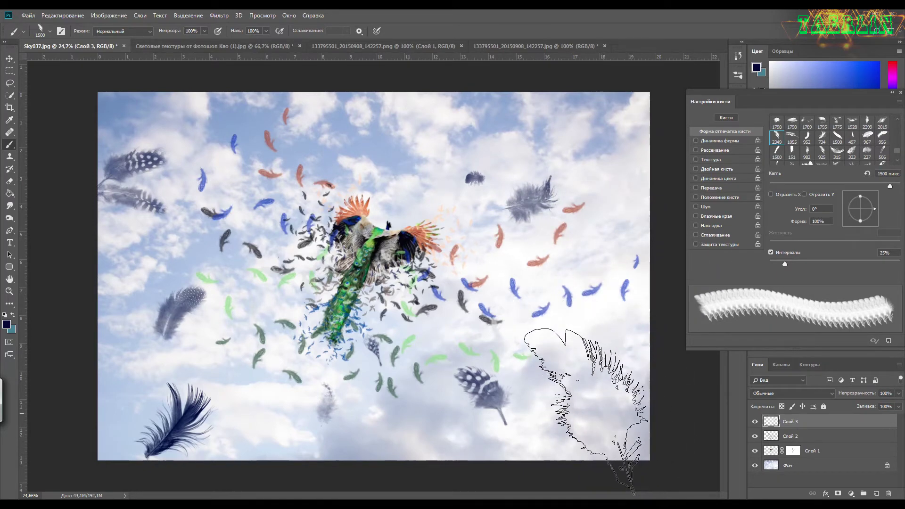
pyautogui.click(586, 411)
# - Stamp a 1600 px dark feather at the lower centre and another left of the peacock
pyautogui.click(882, 121)
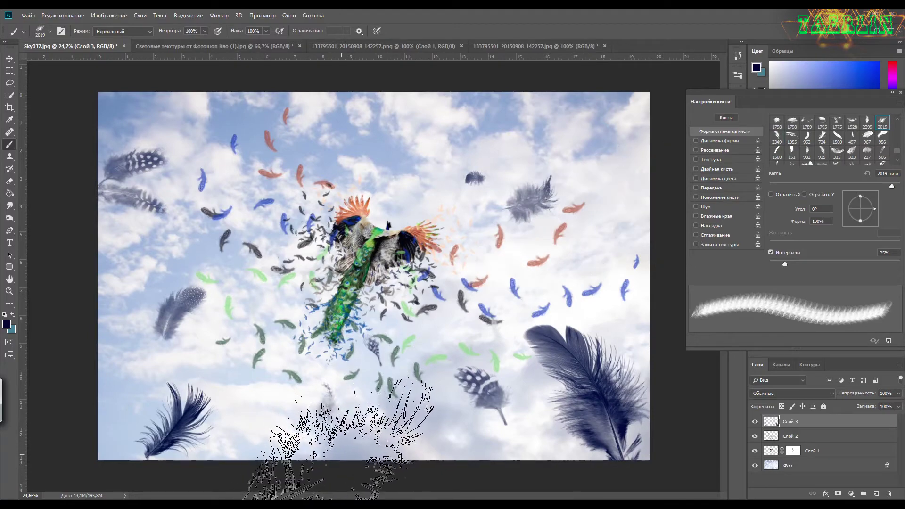
pyautogui.press('[')
pyautogui.press('[')
pyautogui.click(381, 453)
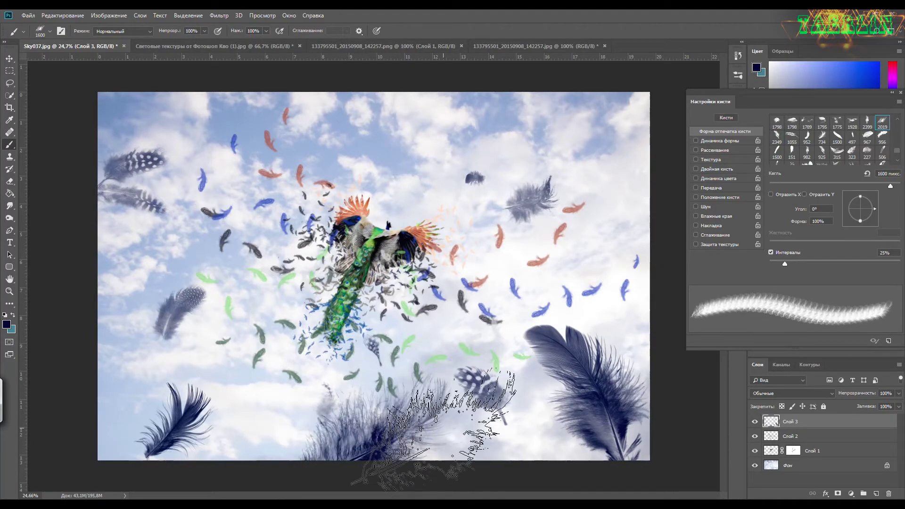
pyautogui.click(867, 122)
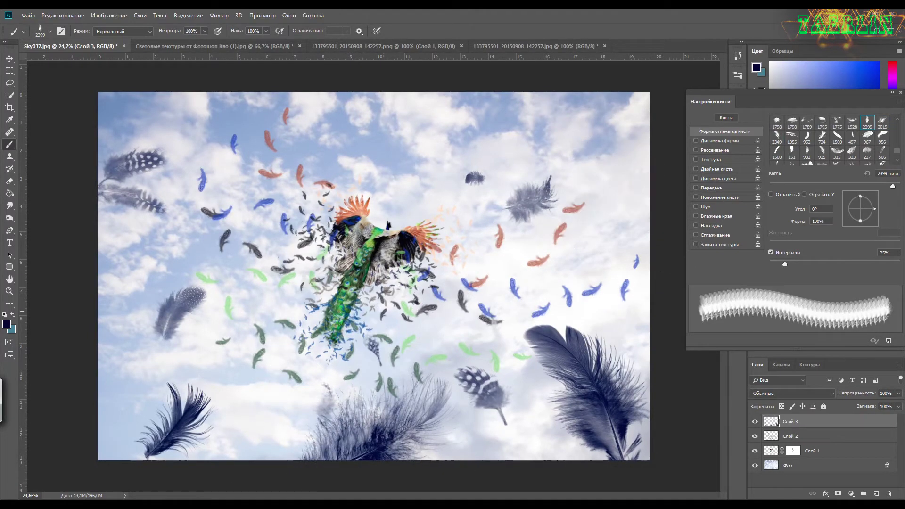
pyautogui.press('[')
pyautogui.press('[')
pyautogui.press('[')
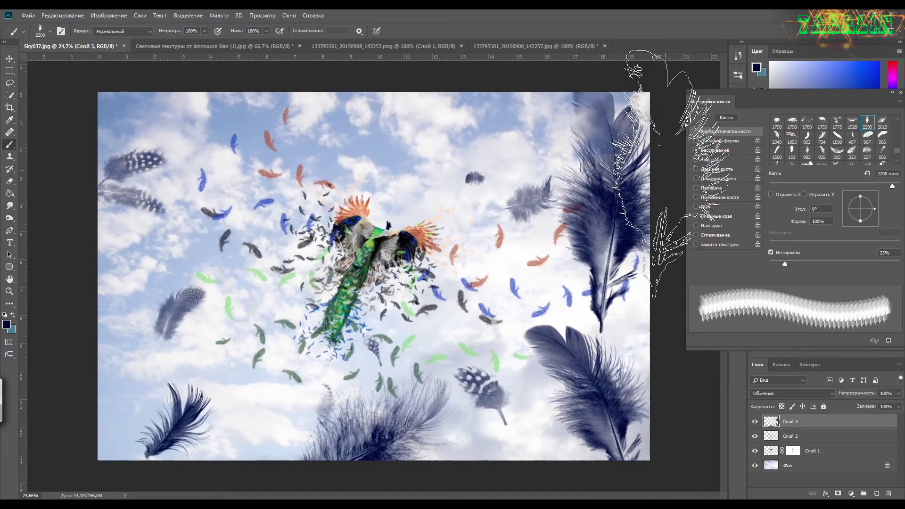
pyautogui.press('[')
pyautogui.press('[')
pyautogui.press('[')
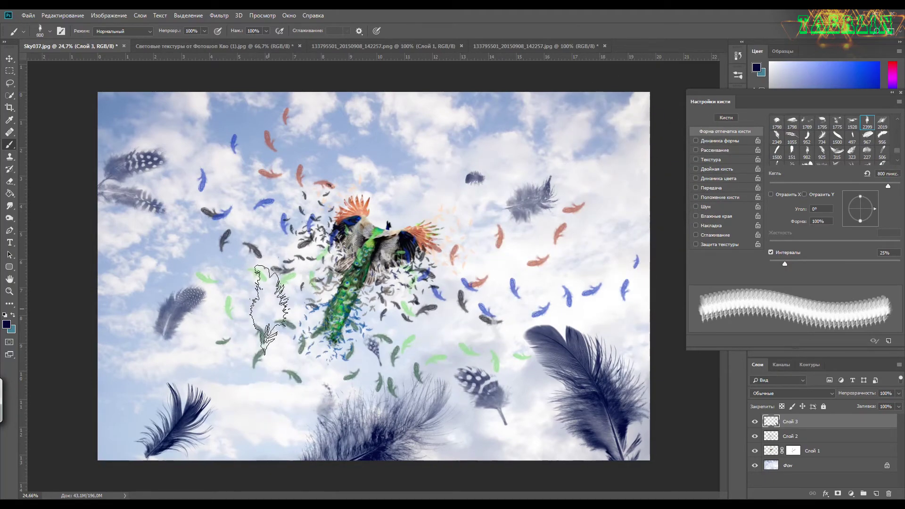
pyautogui.click(270, 306)
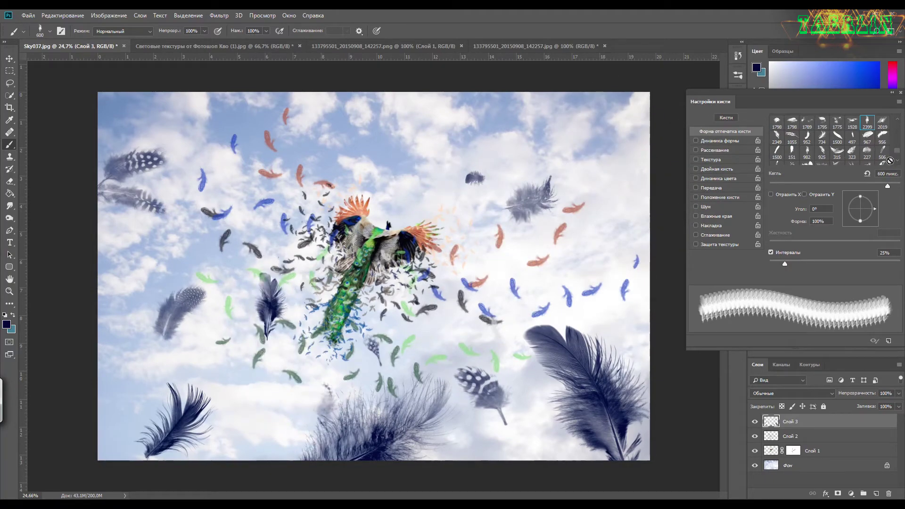
# - Stamp a small feather below-left of the peacock and a large one at the left edge
pyautogui.scroll(-1, 890, 161)
pyautogui.click(837, 141)
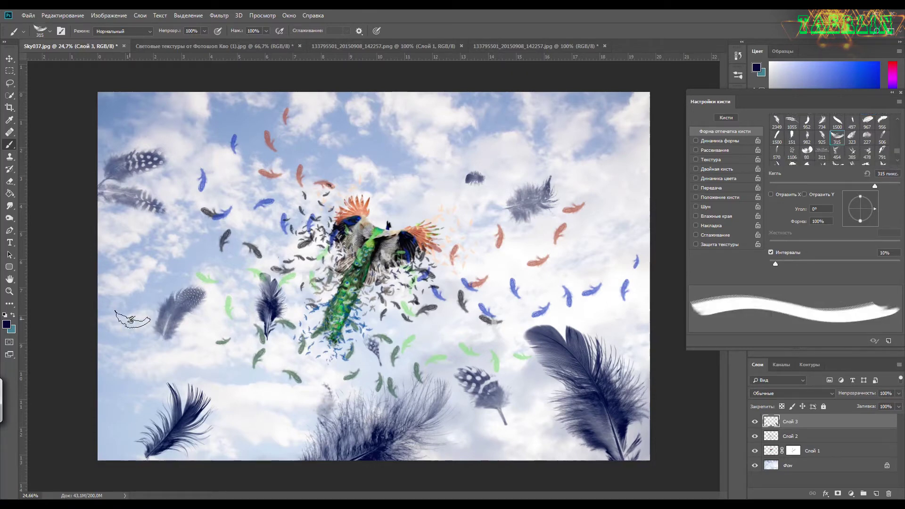
pyautogui.press(']')
pyautogui.click(278, 397)
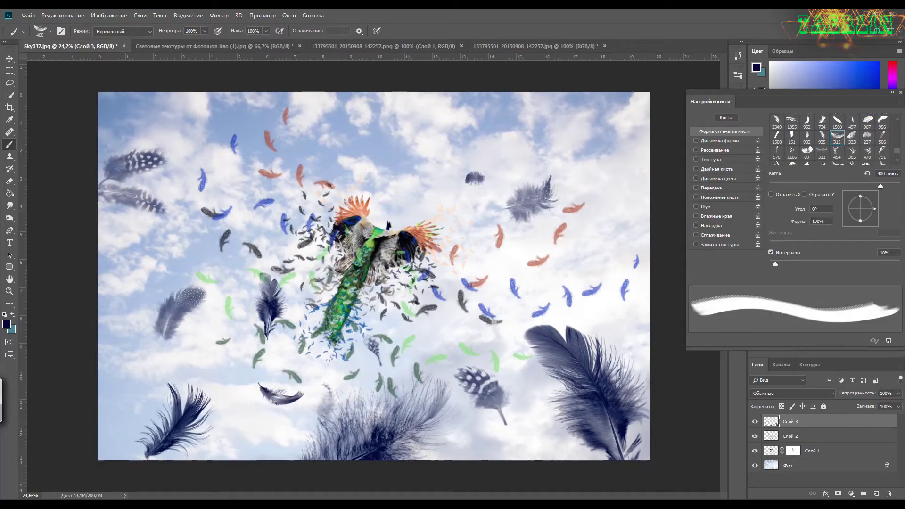
pyautogui.click(851, 141)
pyautogui.press(']')
pyautogui.press(']')
pyautogui.press(']')
pyautogui.press(']')
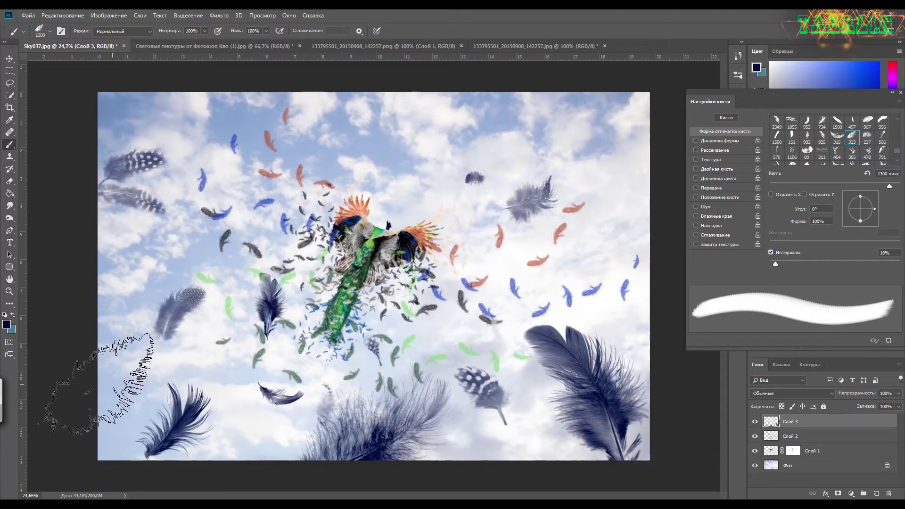
pyautogui.press(']')
pyautogui.press(']')
pyautogui.press(']')
pyautogui.click(92, 292)
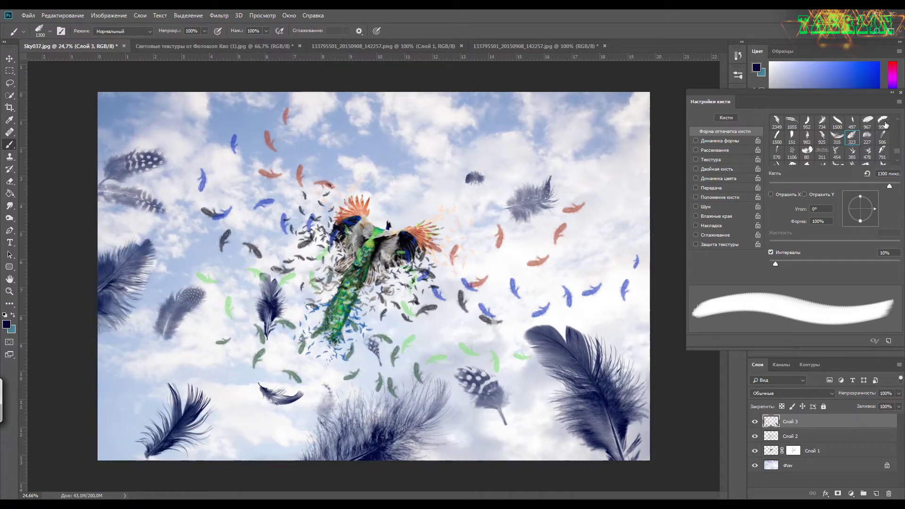
# - Try a large feather near the top, undo it, and pick another feather preset
pyautogui.click(885, 124)
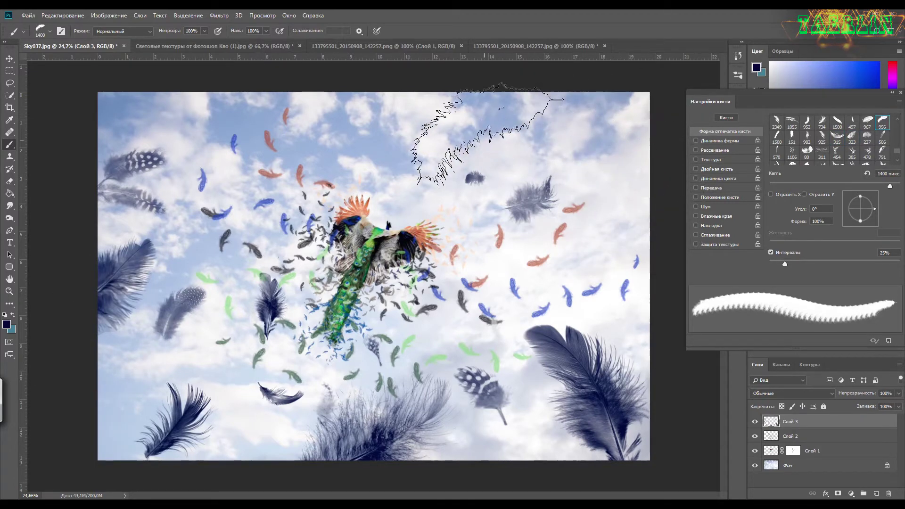
pyautogui.click(485, 139)
pyautogui.hotkey('ctrl', 'z')
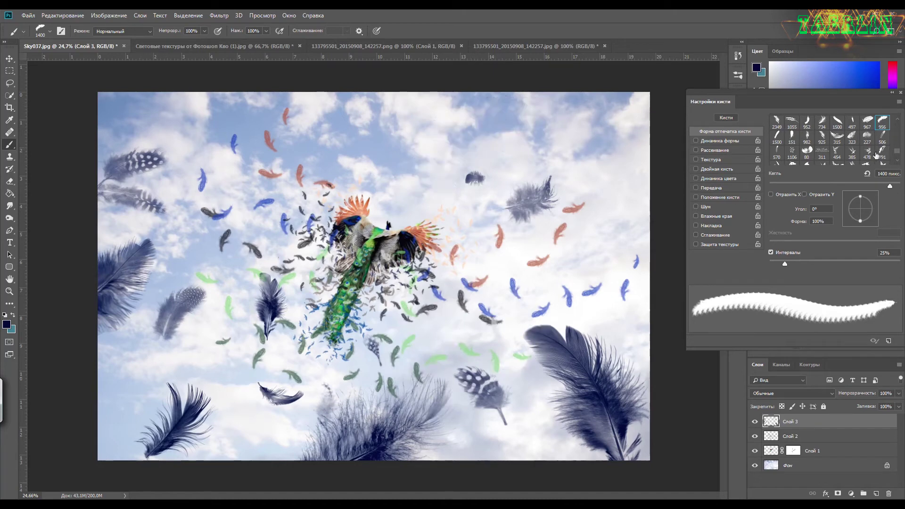
pyautogui.click(882, 151)
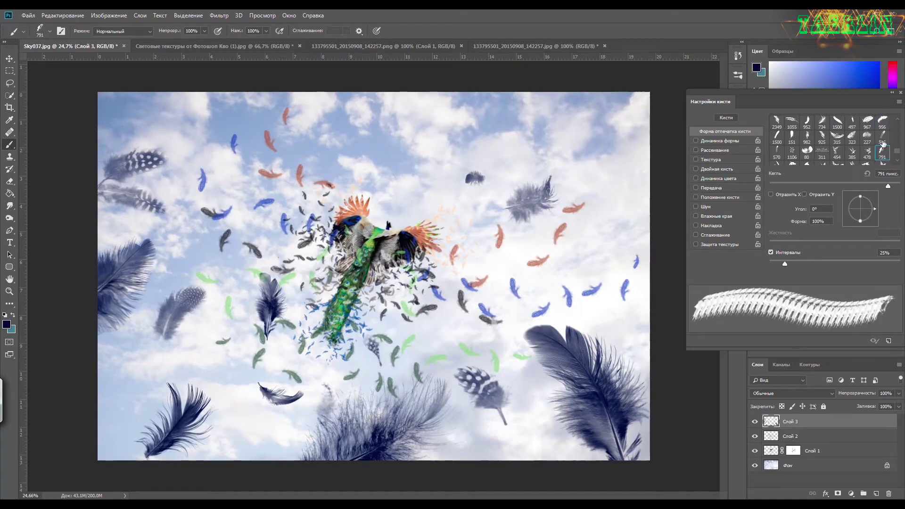
pyautogui.scroll(-2, 896, 160)
pyautogui.scroll(-2, 897, 165)
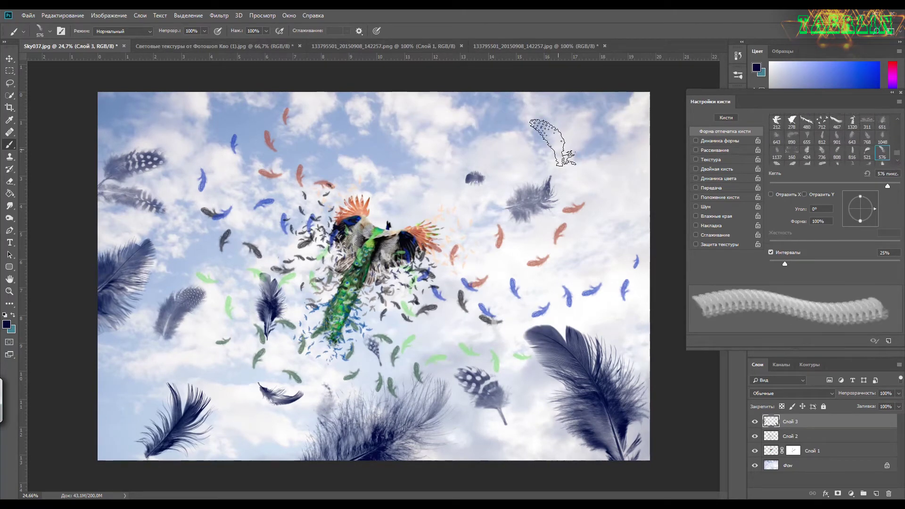
# - Pick a new feather preset and stamp a large dark feather at the top centre
pyautogui.click(806, 151)
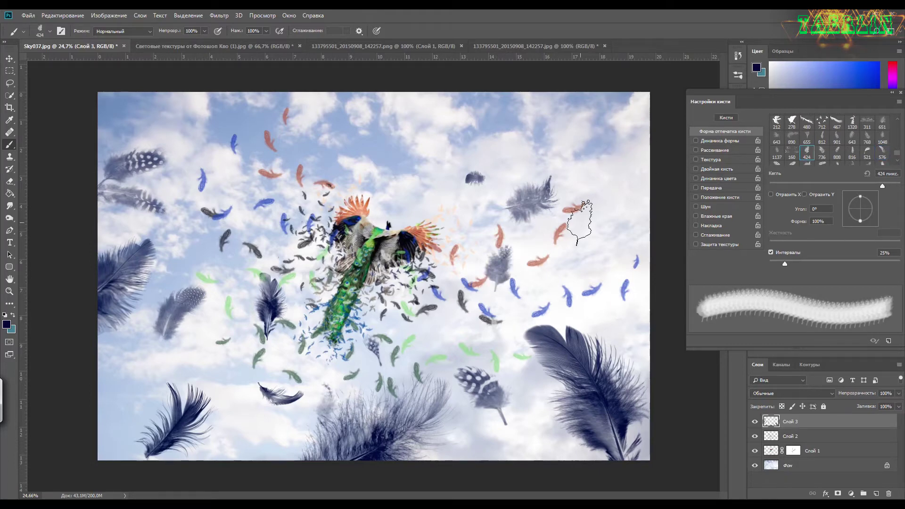
pyautogui.scroll(-2, 886, 155)
pyautogui.click(882, 144)
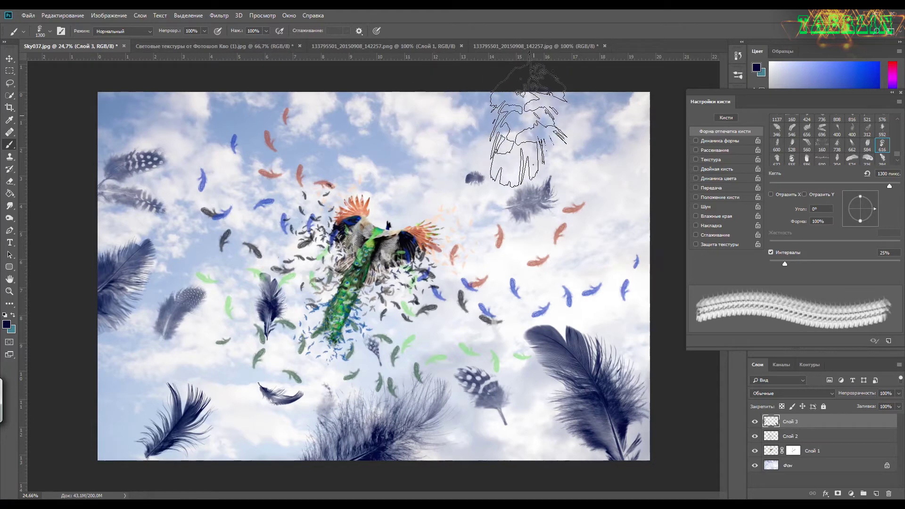
pyautogui.click(532, 126)
pyautogui.press(']')
pyautogui.press(']')
pyautogui.press(']')
# - Try long feather presets at the upper left, undoing both misplaced stamps
pyautogui.click(882, 158)
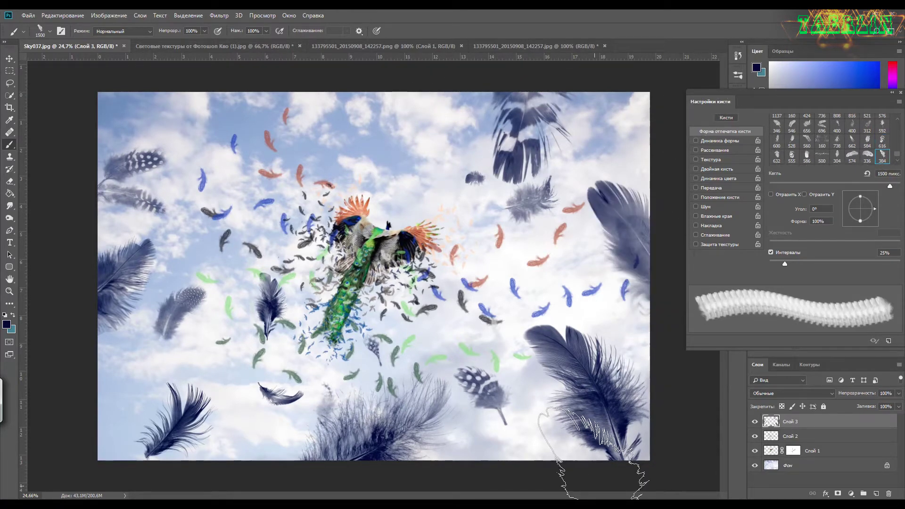
pyautogui.click(852, 155)
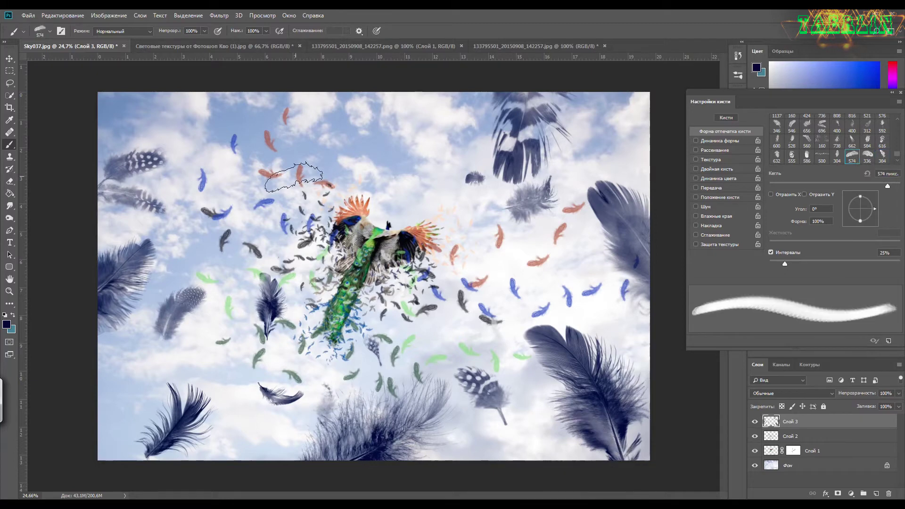
pyautogui.click(255, 126)
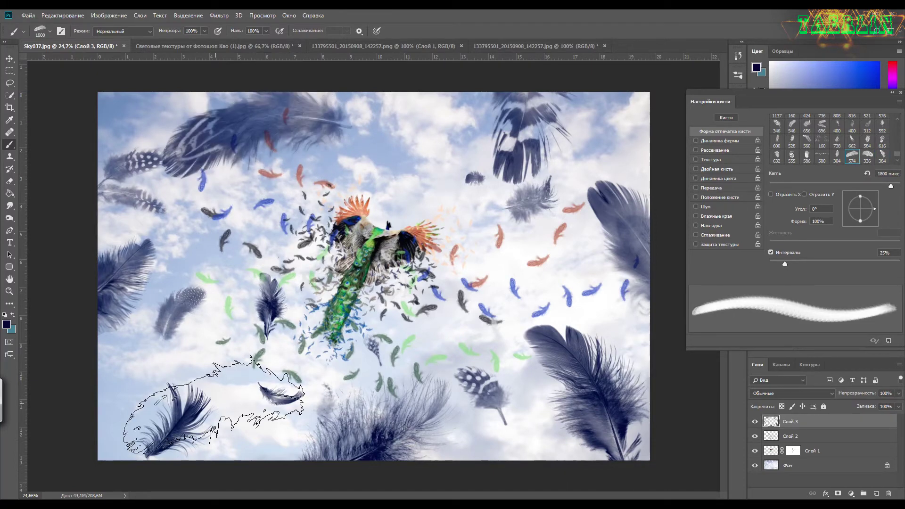
pyautogui.hotkey('ctrl', 'z')
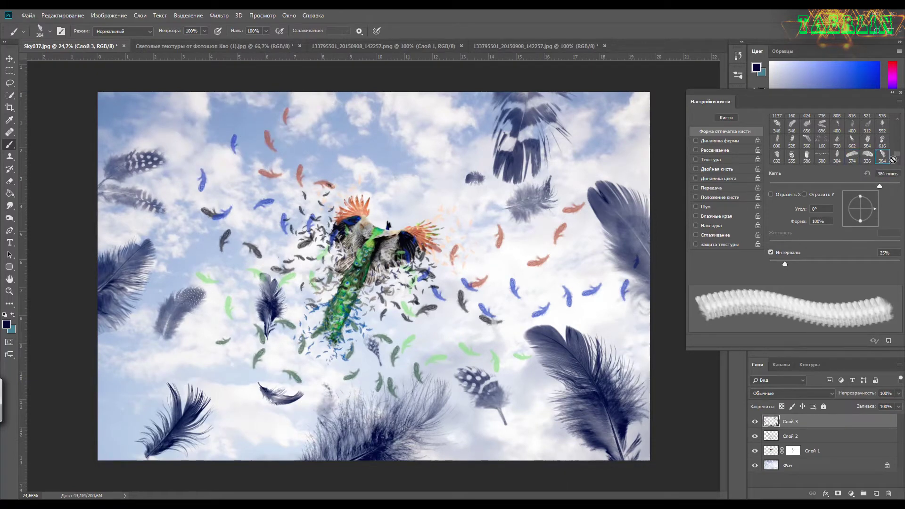
pyautogui.click(792, 155)
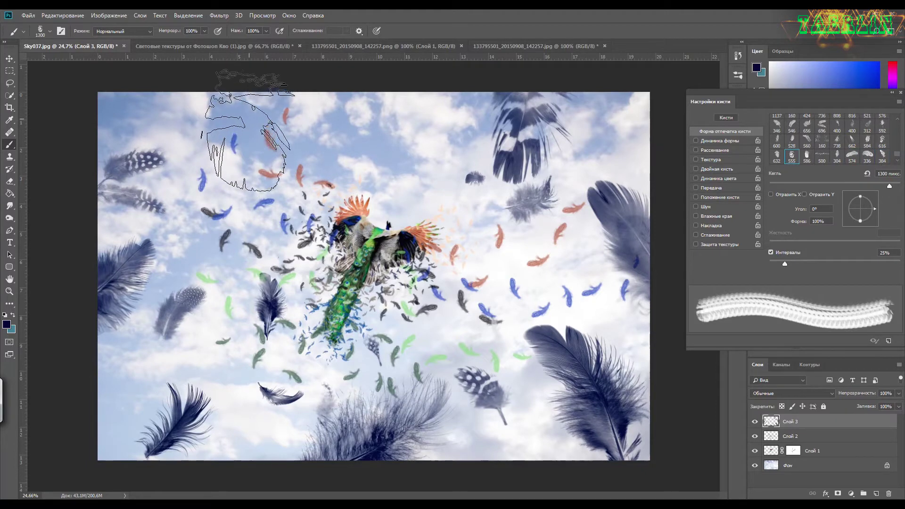
pyautogui.click(252, 141)
pyautogui.hotkey('ctrl', 'z')
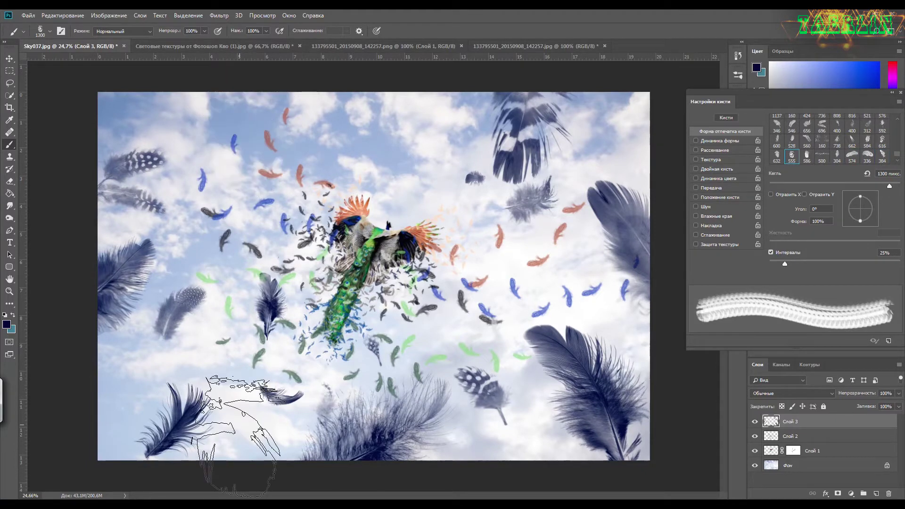
pyautogui.press('[')
pyautogui.press('[')
pyautogui.press('[')
# - Stamp feathers upper-left of the peacock and above it, resizing the brush between them
pyautogui.click(239, 185)
pyautogui.press('[')
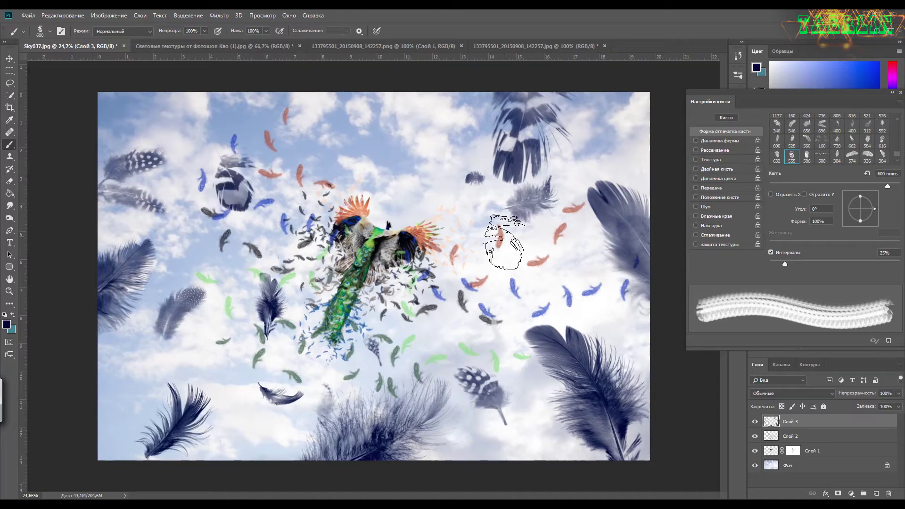
pyautogui.click(868, 160)
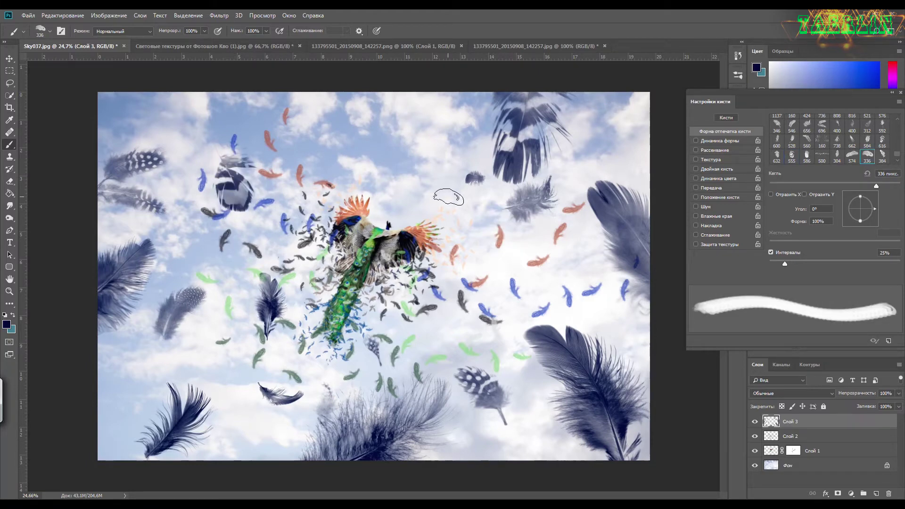
pyautogui.click(898, 163)
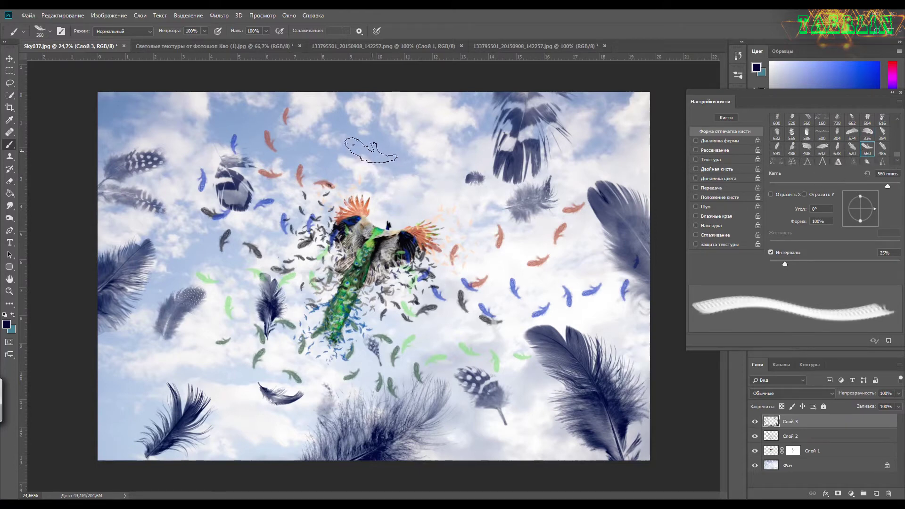
pyautogui.press(']')
pyautogui.click(350, 152)
pyautogui.press(']')
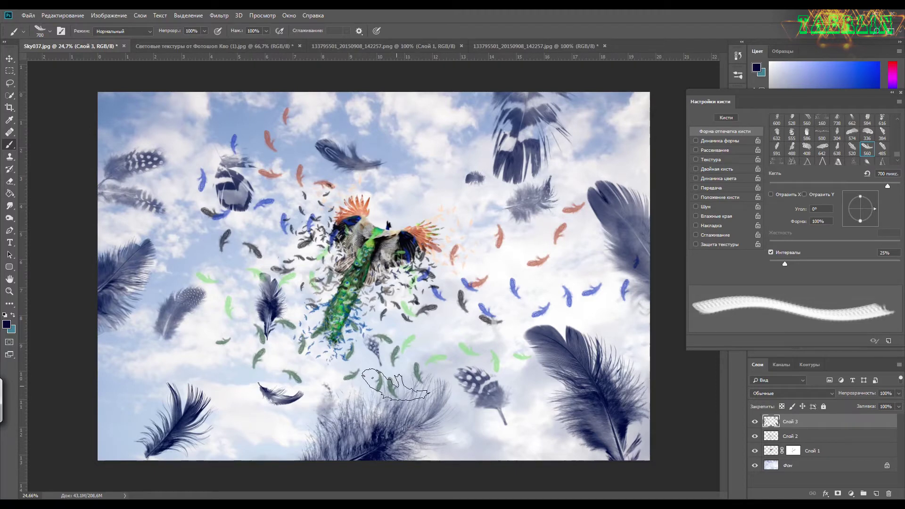
# - Crop to a 16:9 ratio, adjusting the right and left frame edges before committing
pyautogui.click(10, 107)
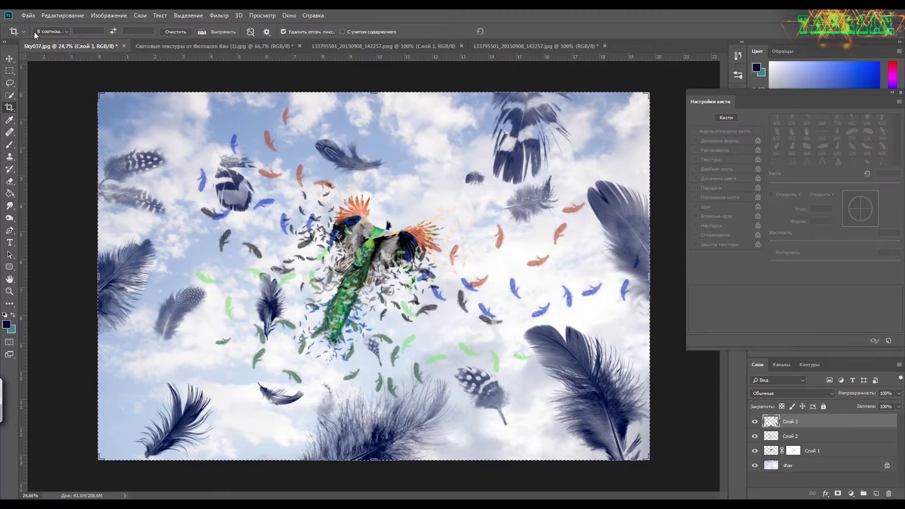
pyautogui.click(49, 31)
pyautogui.click(71, 97)
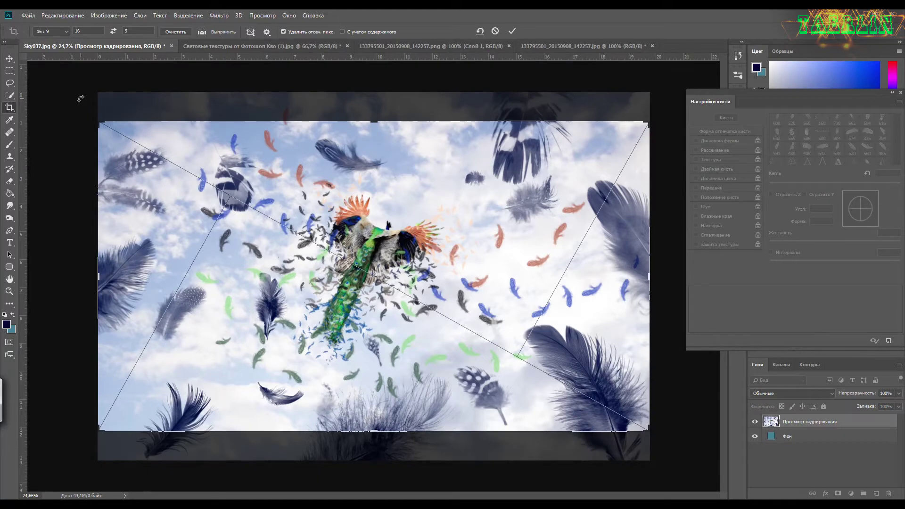
pyautogui.moveTo(645, 271); pyautogui.dragTo(645, 277)
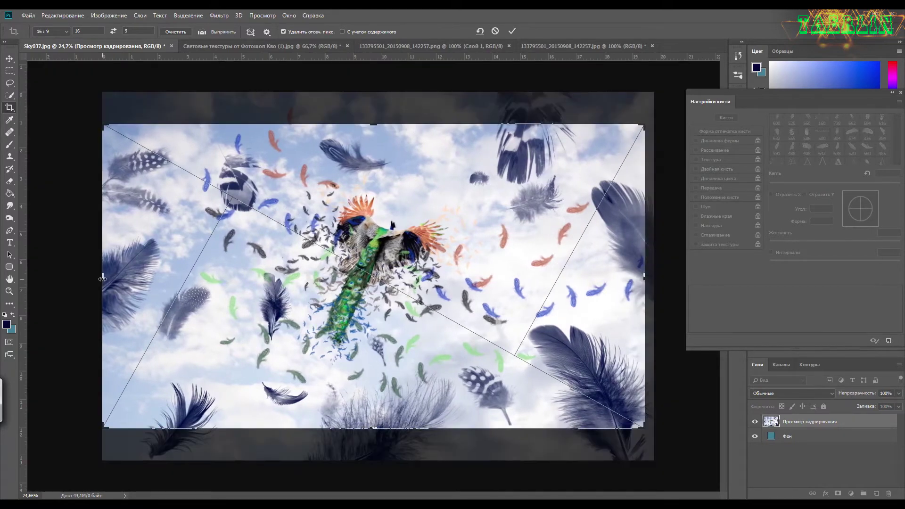
pyautogui.moveTo(103, 279); pyautogui.dragTo(120, 271)
pyautogui.click(512, 32)
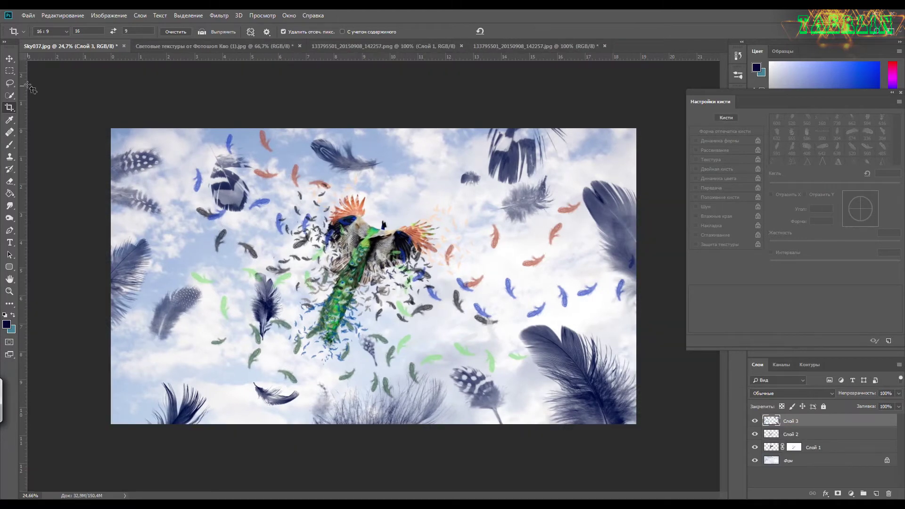
# - Switch to a larger soft round brush and sample green from the peacock's tail
pyautogui.press('b')
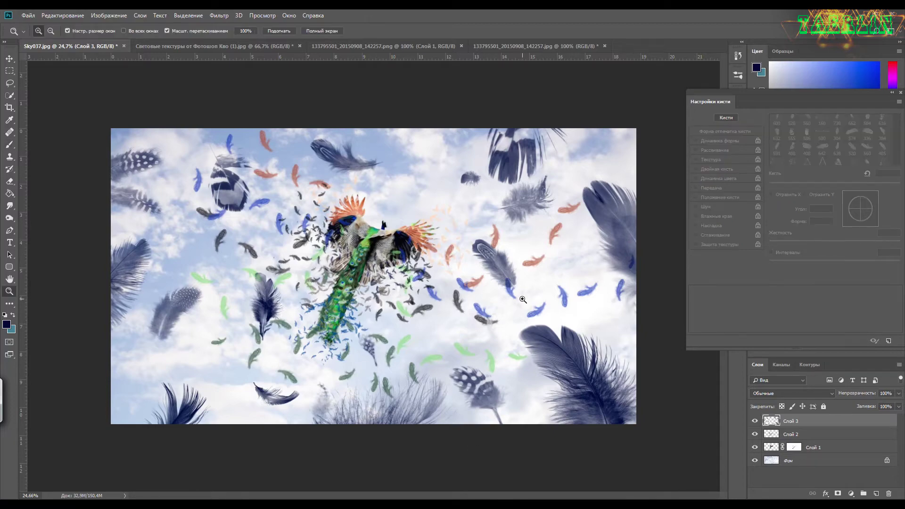
pyautogui.scroll(3, 524, 300)
pyautogui.scroll(-2, 523, 300)
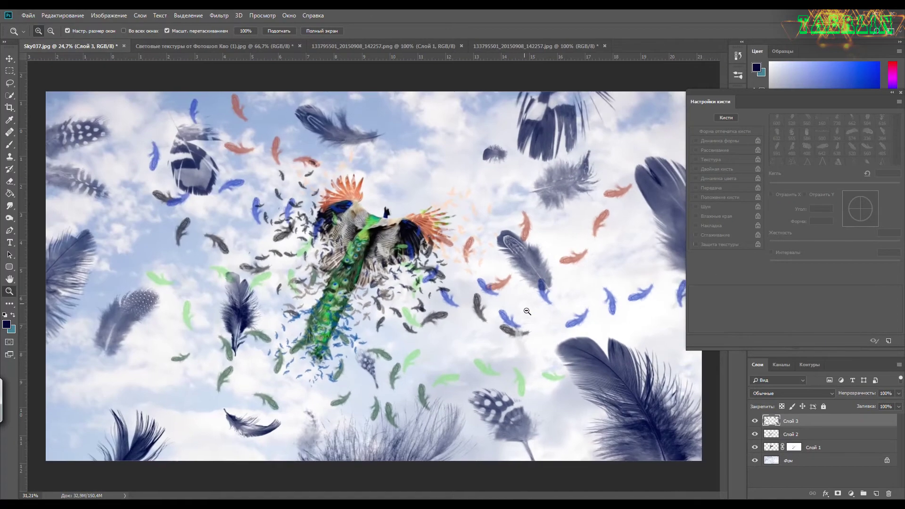
pyautogui.click(892, 93)
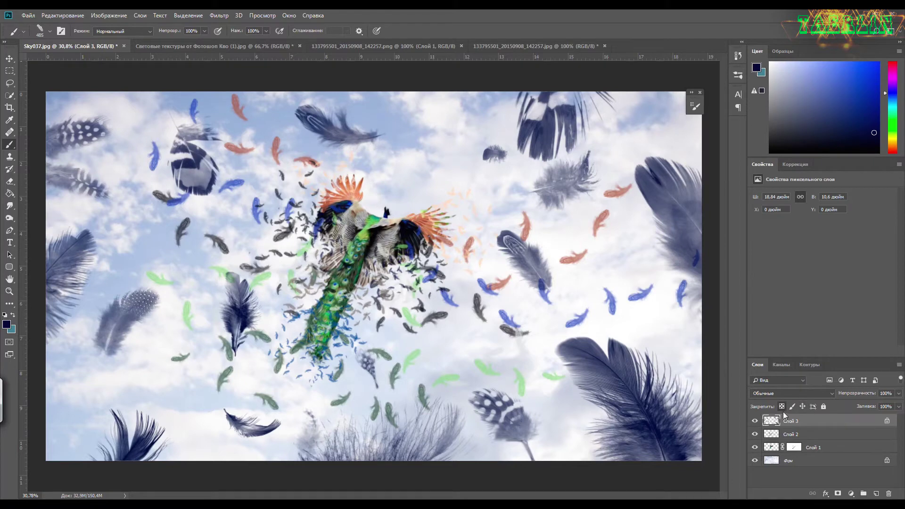
pyautogui.click(694, 106)
pyautogui.click(557, 151)
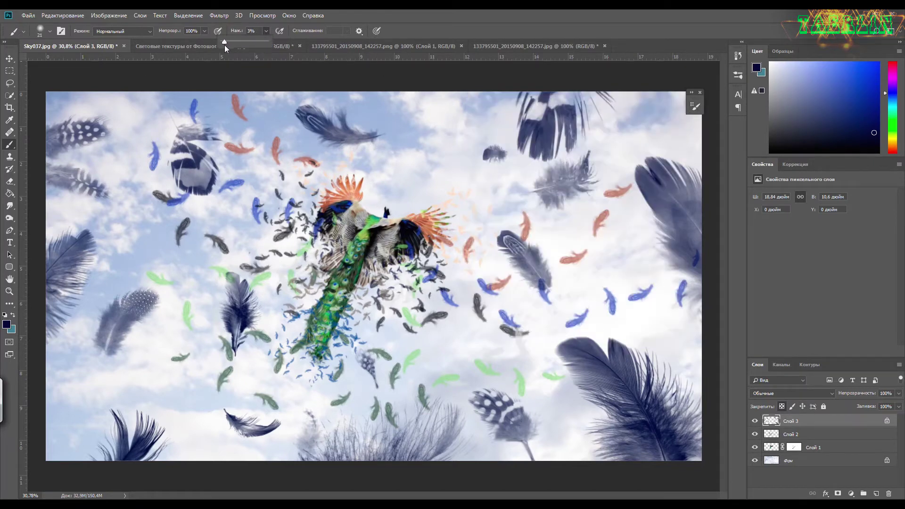
pyautogui.press(']')
pyautogui.keyDown('alt'); pyautogui.click(327, 307); pyautogui.keyUp('alt')
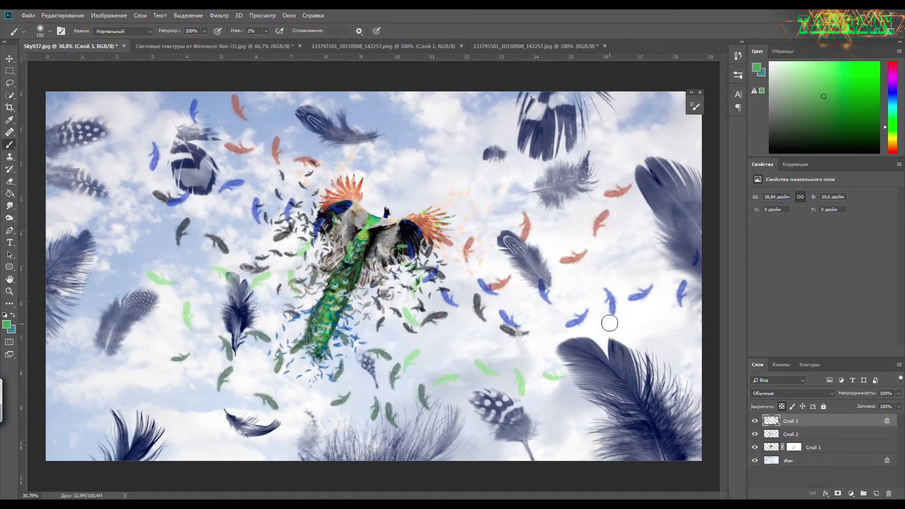
# - Tint the bottom-right, right-edge, top and upper-right feathers faint green
pyautogui.moveTo(610, 323)
pyautogui.mouseDown()
pyautogui.moveTo(618, 348)
pyautogui.moveTo(652, 377)
pyautogui.mouseUp()
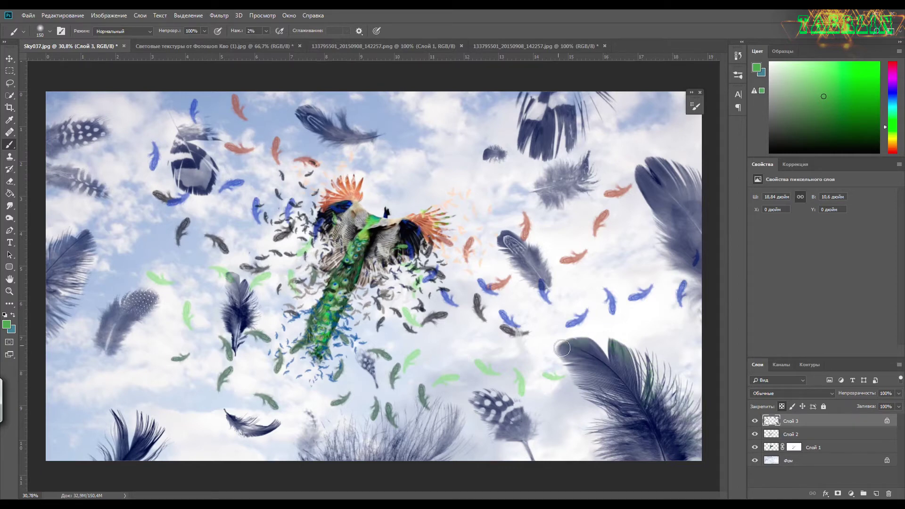
pyautogui.moveTo(572, 337); pyautogui.dragTo(549, 353)
pyautogui.moveTo(585, 384); pyautogui.dragTo(627, 415)
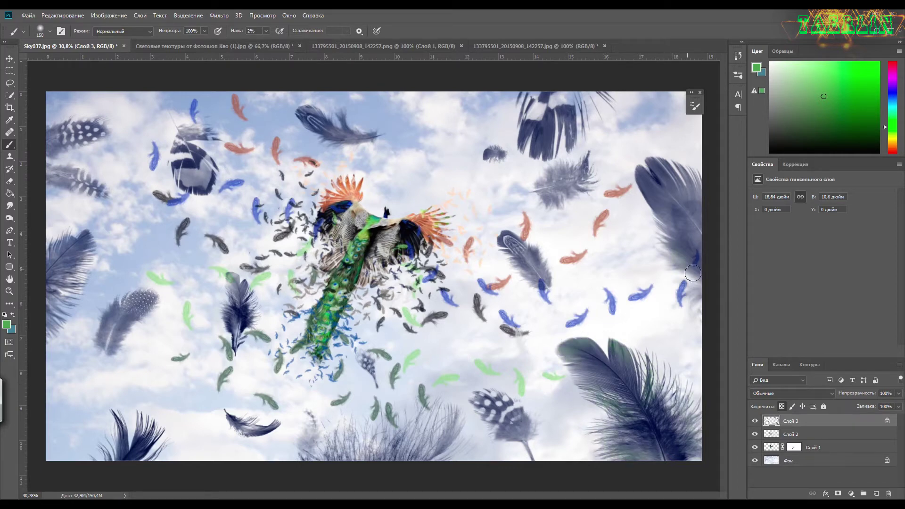
pyautogui.moveTo(686, 264)
pyautogui.mouseDown()
pyautogui.moveTo(648, 196)
pyautogui.moveTo(650, 158)
pyautogui.mouseUp()
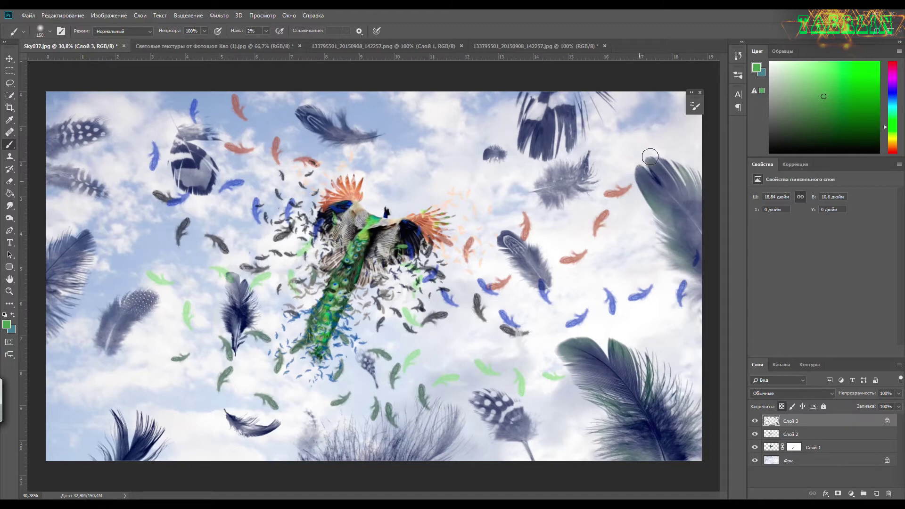
pyautogui.moveTo(570, 108)
pyautogui.mouseDown()
pyautogui.moveTo(547, 156)
pyautogui.moveTo(485, 155)
pyautogui.mouseUp()
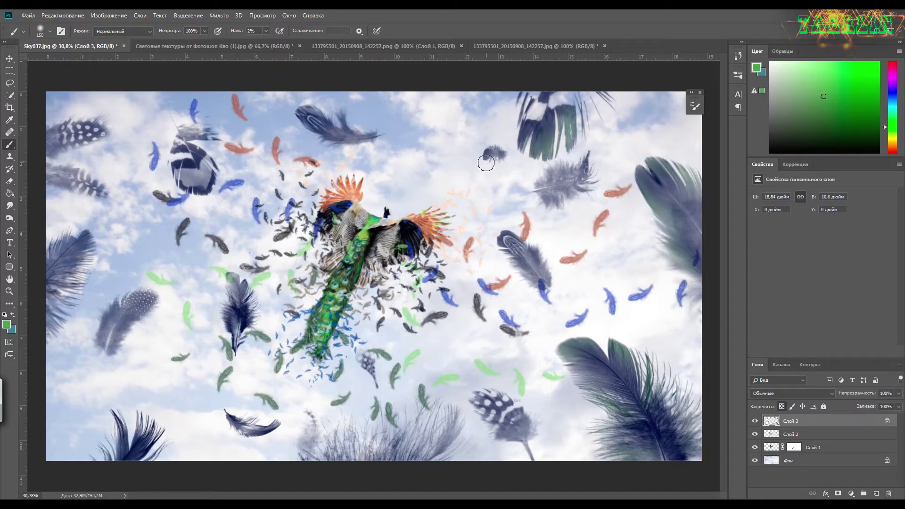
pyautogui.moveTo(545, 201); pyautogui.dragTo(549, 194)
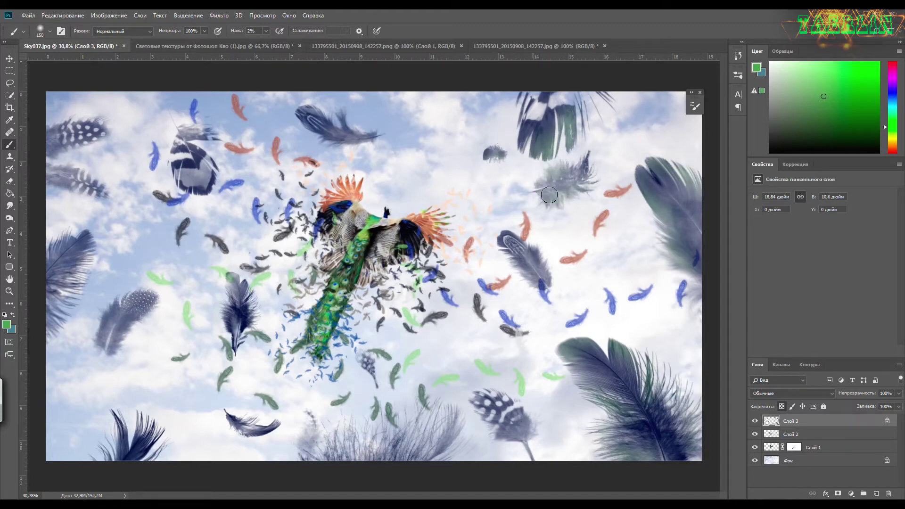
pyautogui.moveTo(542, 259); pyautogui.dragTo(528, 276)
pyautogui.moveTo(490, 227); pyautogui.dragTo(509, 238)
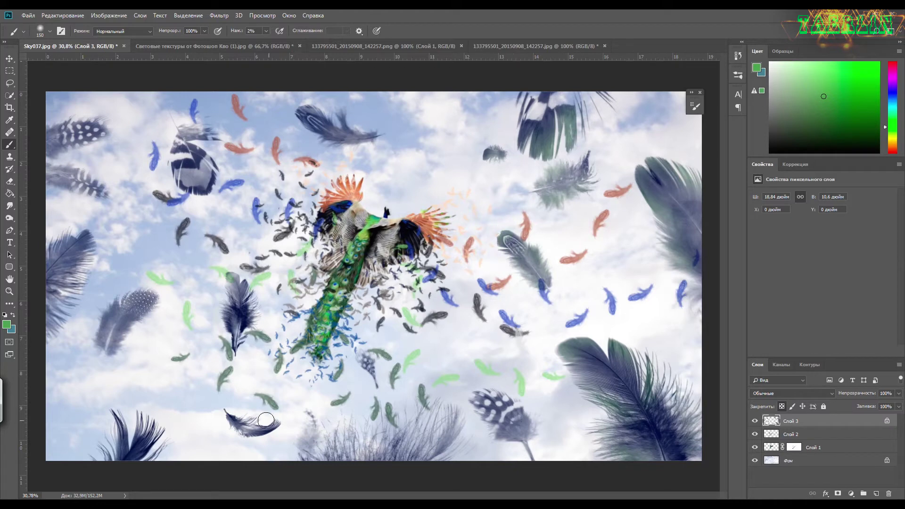
pyautogui.moveTo(250, 418); pyautogui.dragTo(278, 427)
# - Tint the left, left-edge, top-left and bottom-left feathers faint green
pyautogui.moveTo(254, 307)
pyautogui.mouseDown()
pyautogui.moveTo(235, 325)
pyautogui.moveTo(220, 288)
pyautogui.mouseUp()
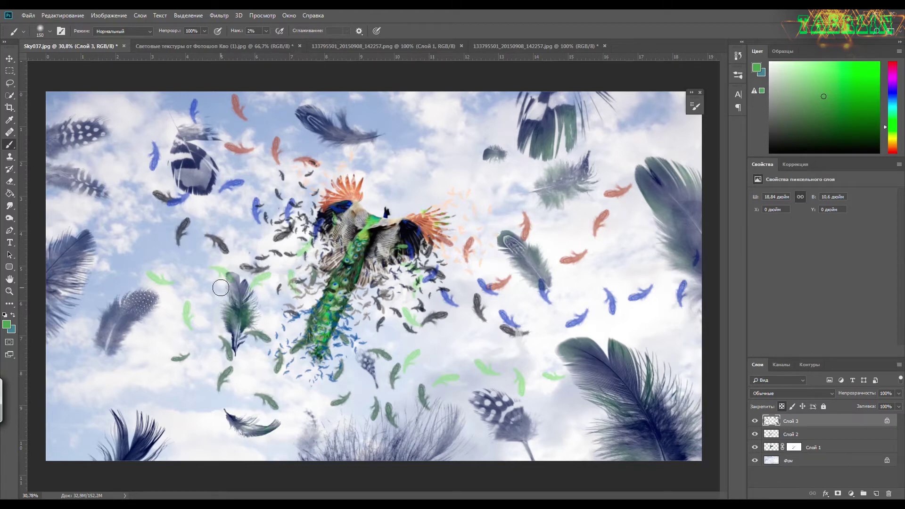
pyautogui.moveTo(122, 339); pyautogui.dragTo(143, 282)
pyautogui.moveTo(68, 271)
pyautogui.mouseDown()
pyautogui.moveTo(79, 284)
pyautogui.moveTo(70, 221)
pyautogui.mouseUp()
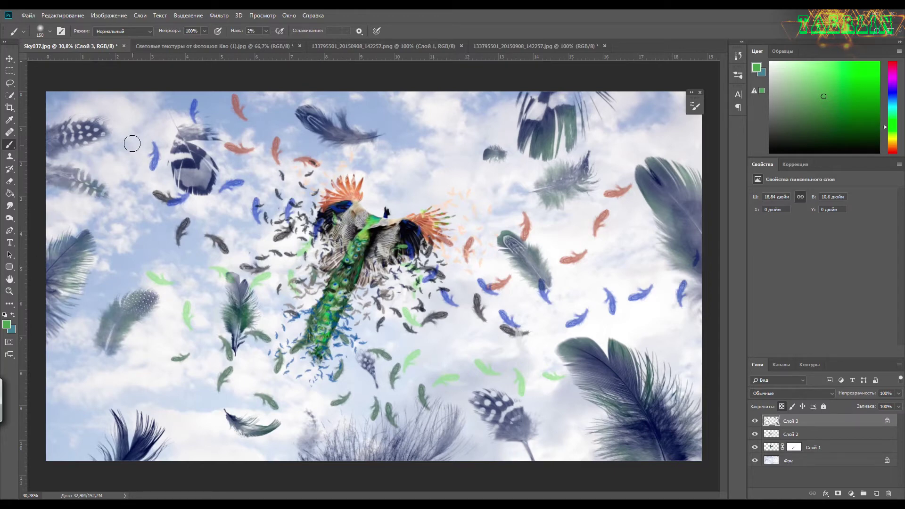
pyautogui.moveTo(97, 119); pyautogui.dragTo(82, 123)
pyautogui.moveTo(210, 141); pyautogui.dragTo(193, 136)
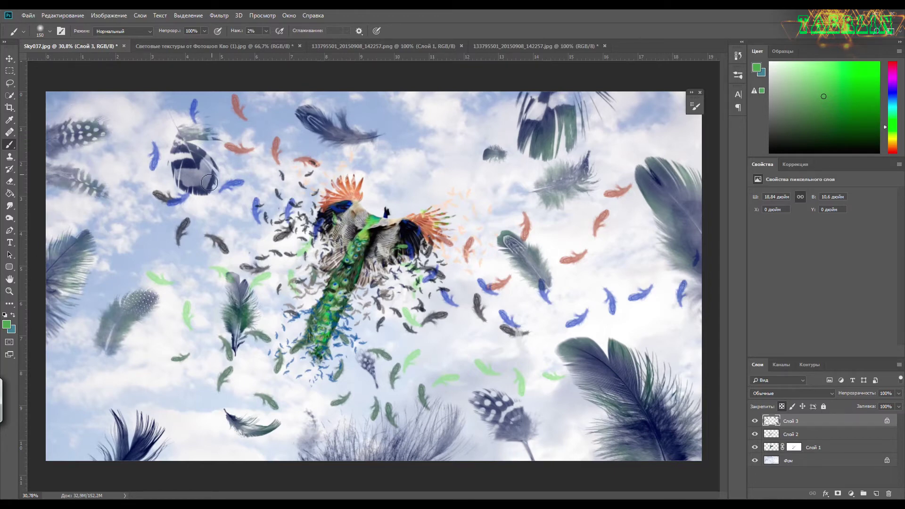
pyautogui.moveTo(210, 179); pyautogui.dragTo(169, 185)
pyautogui.moveTo(171, 151); pyautogui.dragTo(177, 172)
pyautogui.moveTo(137, 431); pyautogui.dragTo(116, 449)
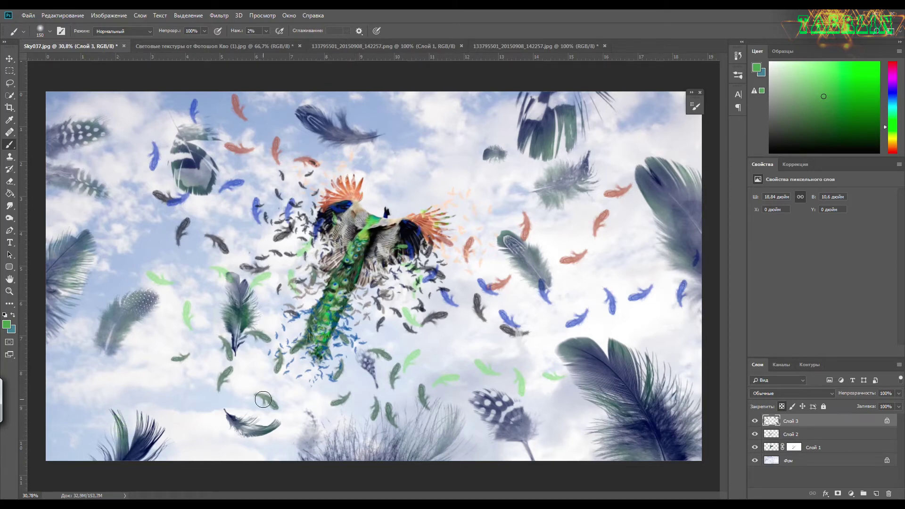
# - Sample orange from the crest and tint the bottom-right, upper-right, top and top-left feathers
pyautogui.keyDown('alt'); pyautogui.click(427, 221); pyautogui.keyUp('alt')
pyautogui.moveTo(587, 372)
pyautogui.mouseDown()
pyautogui.moveTo(613, 363)
pyautogui.moveTo(652, 452)
pyautogui.mouseUp()
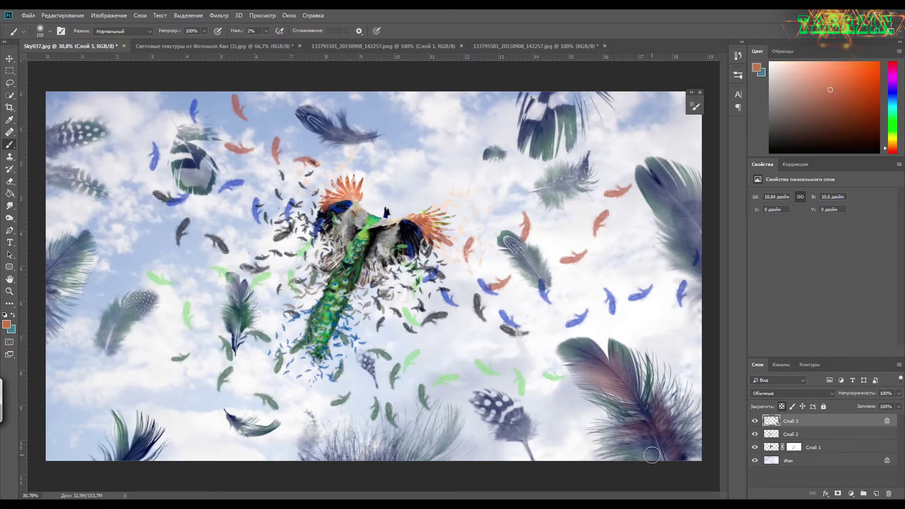
pyautogui.moveTo(665, 202); pyautogui.dragTo(687, 254)
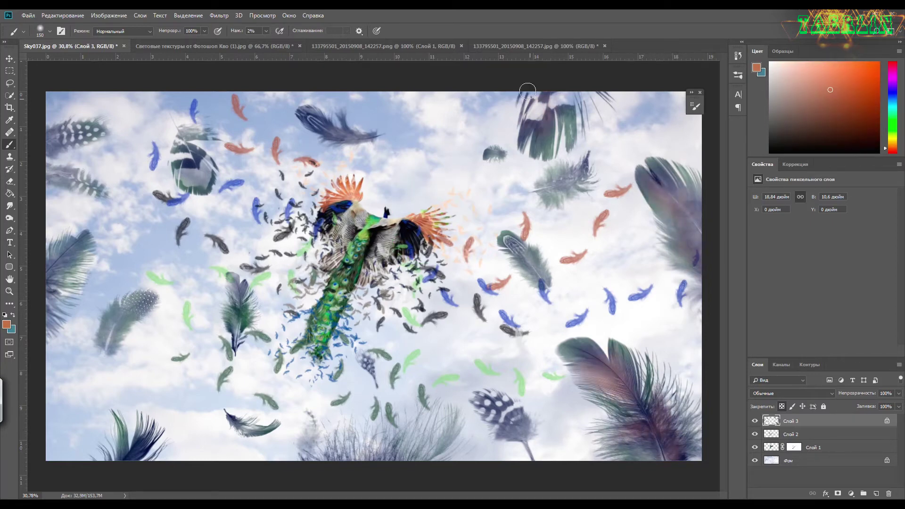
pyautogui.moveTo(323, 126); pyautogui.dragTo(382, 126)
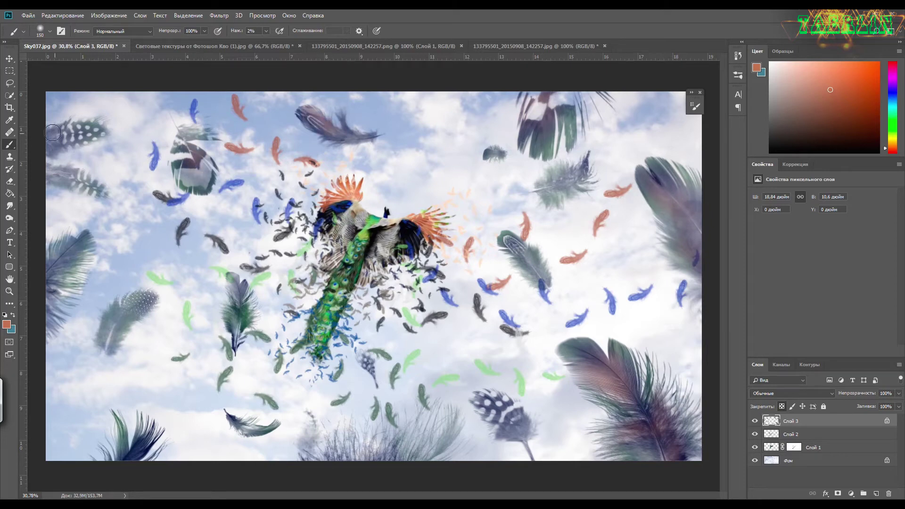
pyautogui.moveTo(52, 131); pyautogui.dragTo(62, 153)
# - Tint left-side and bottom feathers pink, then the feather right of the peacock salmon
pyautogui.moveTo(53, 275); pyautogui.dragTo(80, 246)
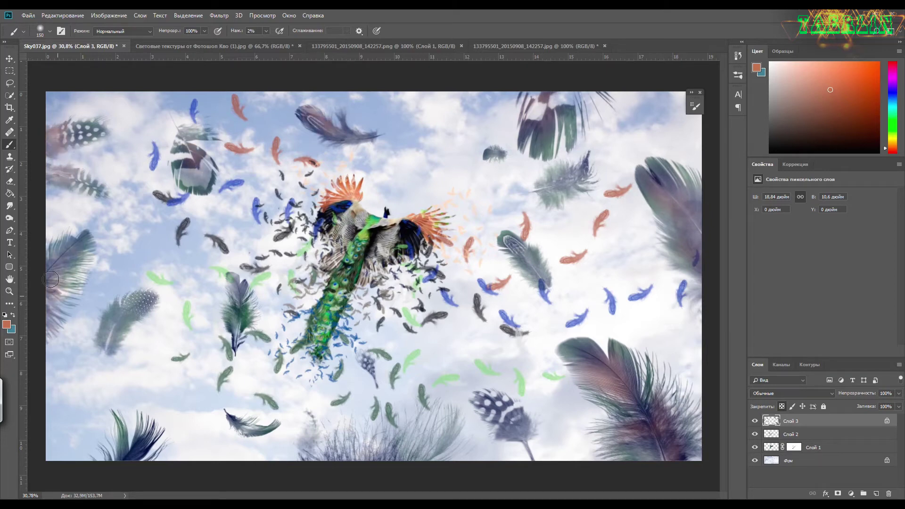
pyautogui.moveTo(124, 314); pyautogui.dragTo(141, 306)
pyautogui.moveTo(151, 429)
pyautogui.mouseDown()
pyautogui.moveTo(133, 456)
pyautogui.moveTo(141, 431)
pyautogui.mouseUp()
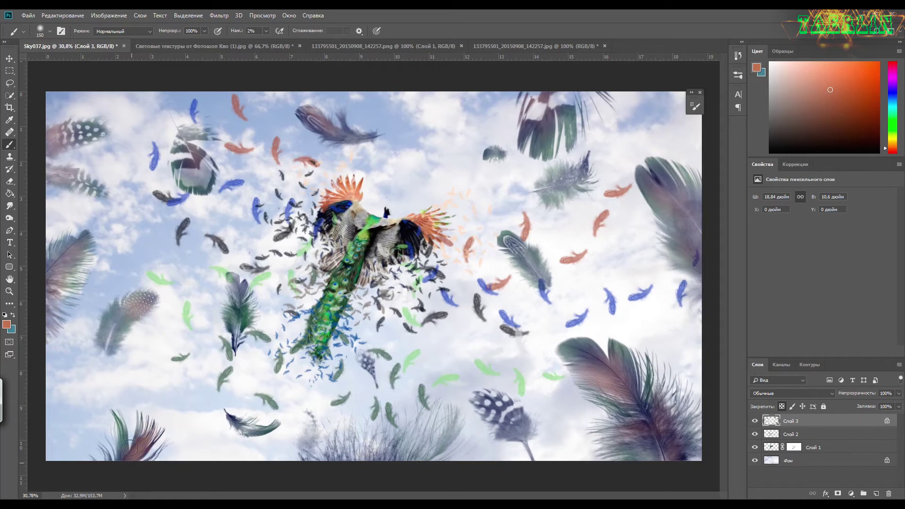
pyautogui.moveTo(236, 277); pyautogui.dragTo(240, 302)
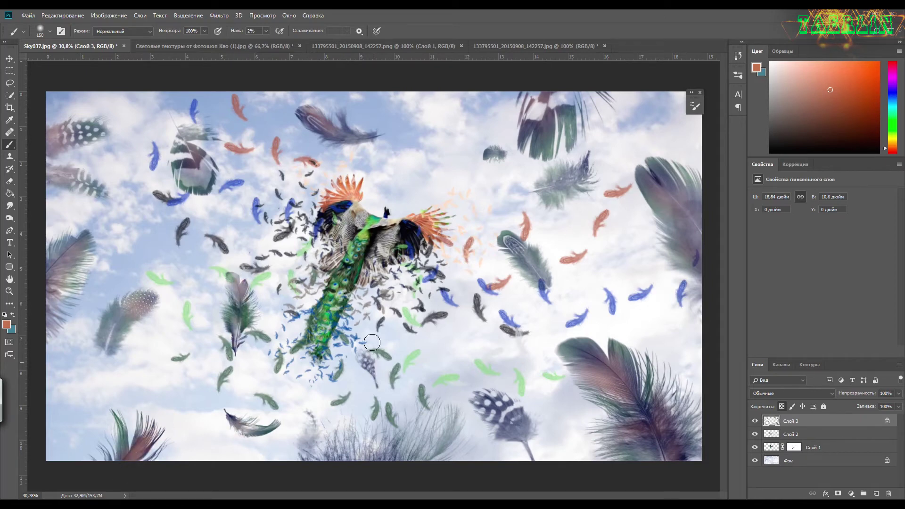
pyautogui.moveTo(529, 410)
pyautogui.mouseDown()
pyautogui.moveTo(478, 424)
pyautogui.moveTo(513, 416)
pyautogui.mouseUp()
pyautogui.keyDown('alt'); pyautogui.click(423, 395); pyautogui.keyUp('alt')
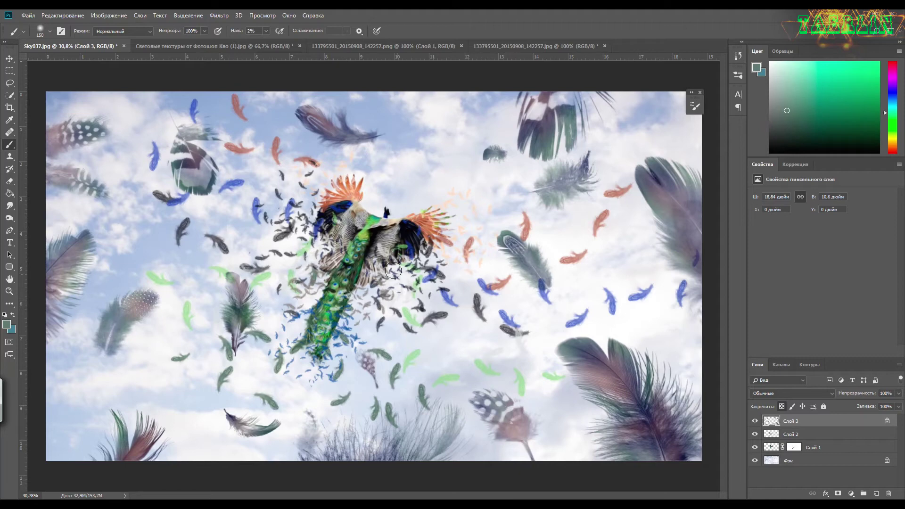
pyautogui.keyDown('alt'); pyautogui.click(352, 192); pyautogui.keyUp('alt')
pyautogui.moveTo(532, 238); pyautogui.dragTo(556, 270)
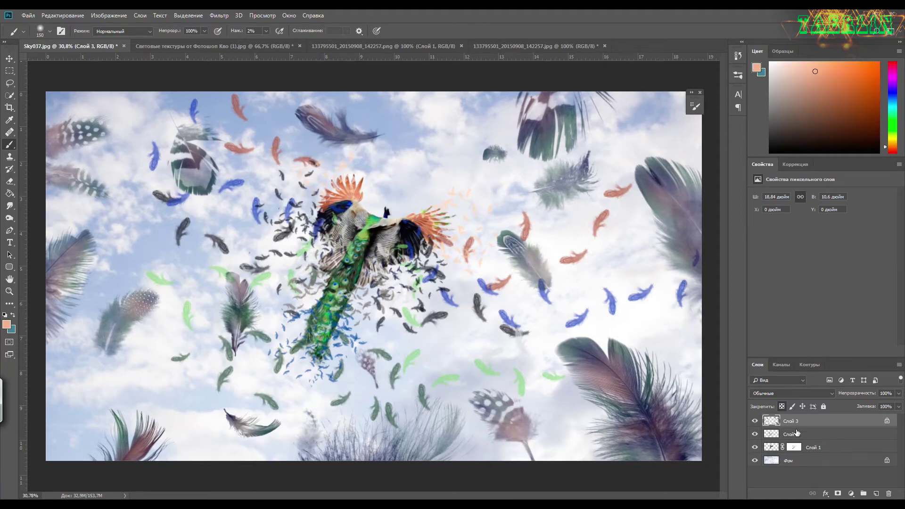
# - Mask Слой 2 at 100% flow, hiding part of the right-edge feather and a green feather
pyautogui.click(796, 433)
pyautogui.click(837, 493)
pyautogui.moveTo(266, 31); pyautogui.dragTo(324, 45)
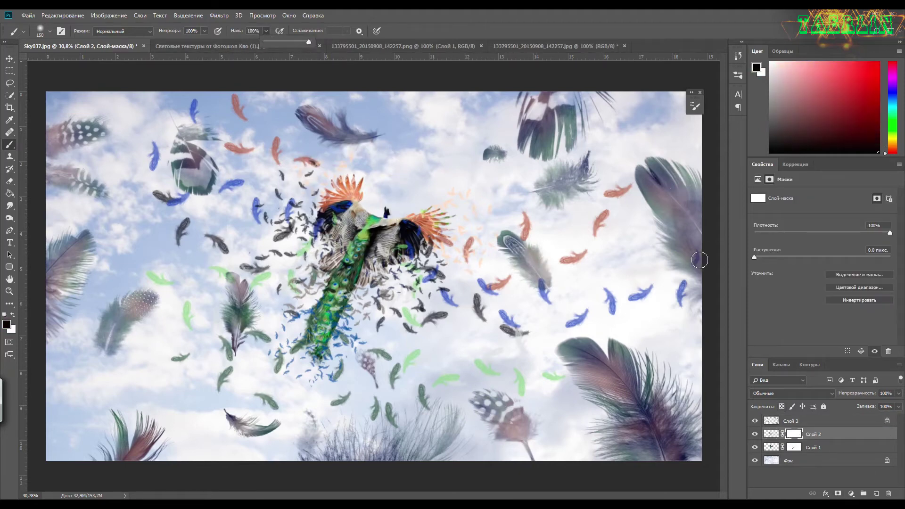
pyautogui.moveTo(700, 259); pyautogui.dragTo(679, 306)
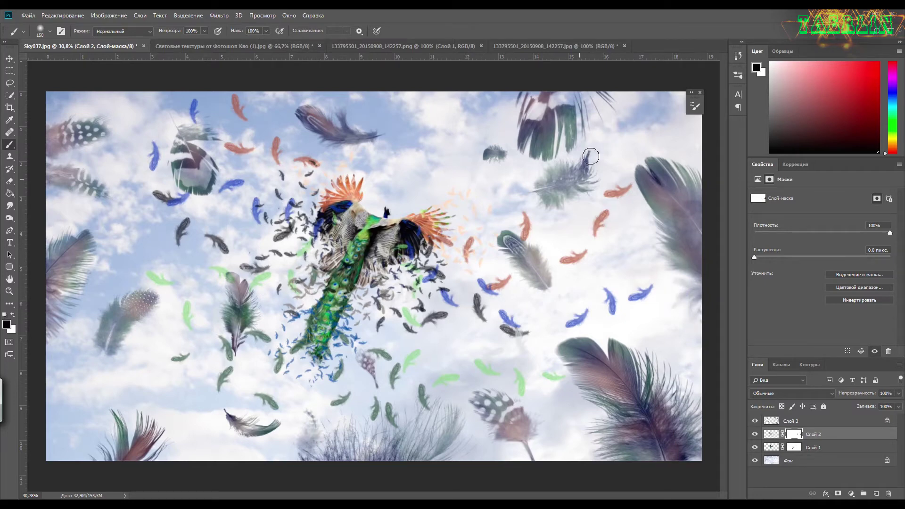
pyautogui.moveTo(395, 420); pyautogui.dragTo(394, 400)
# - Mask Слой 3 to hide the top of the bottom tuft, then reselect its image
pyautogui.click(792, 421)
pyautogui.click(838, 494)
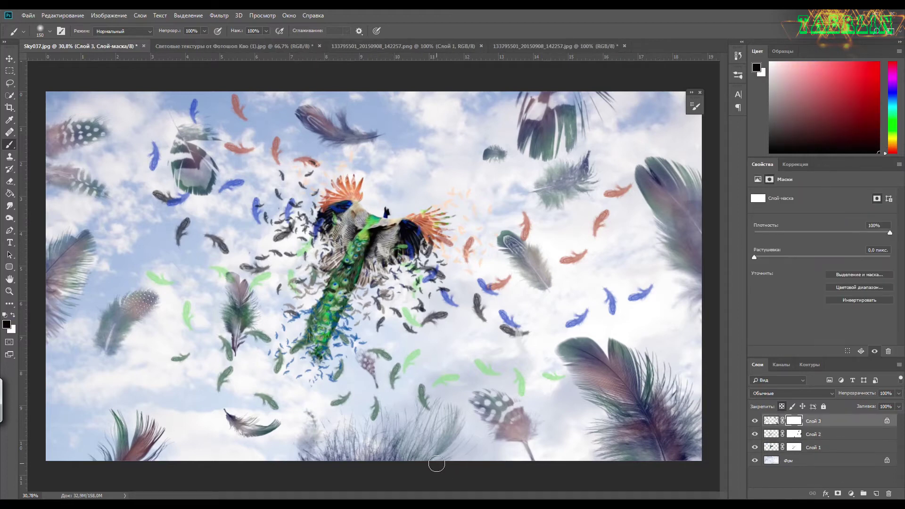
pyautogui.moveTo(445, 463); pyautogui.dragTo(336, 433)
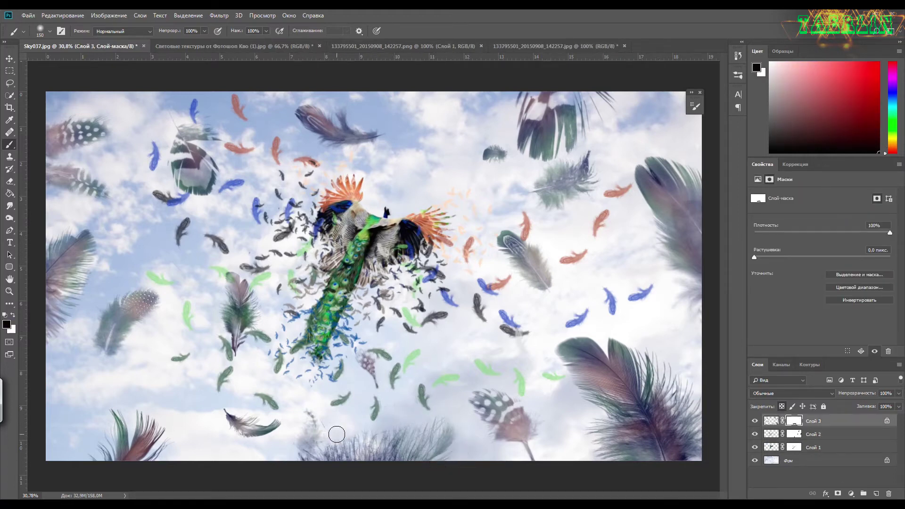
pyautogui.click(772, 421)
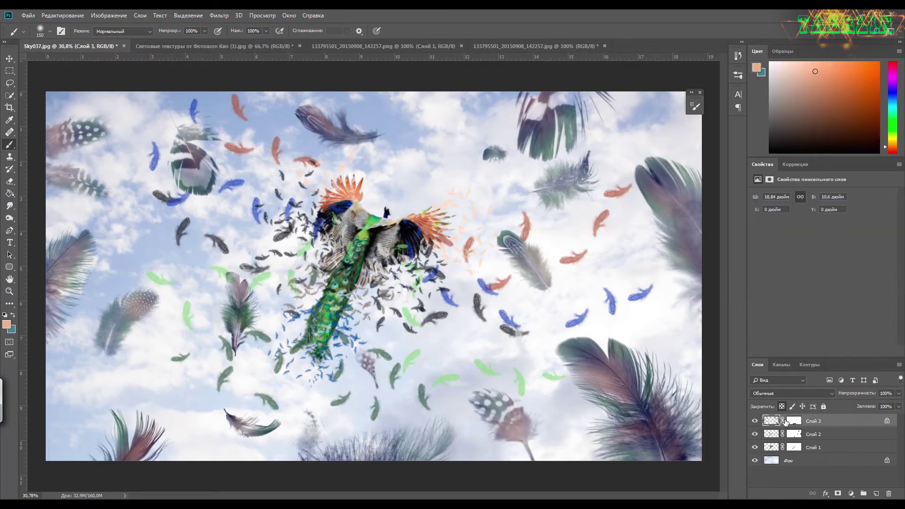
# - Trim the right and left edges in two 16:9 crops, then add new layer Слой 4
pyautogui.press('c')
pyautogui.moveTo(701, 276); pyautogui.dragTo(680, 279)
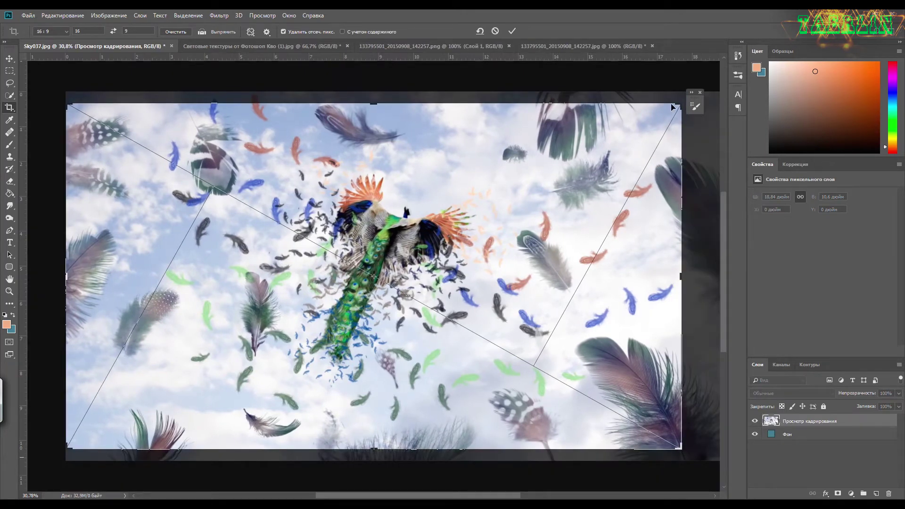
pyautogui.click(512, 31)
pyautogui.moveTo(66, 276); pyautogui.dragTo(83, 274)
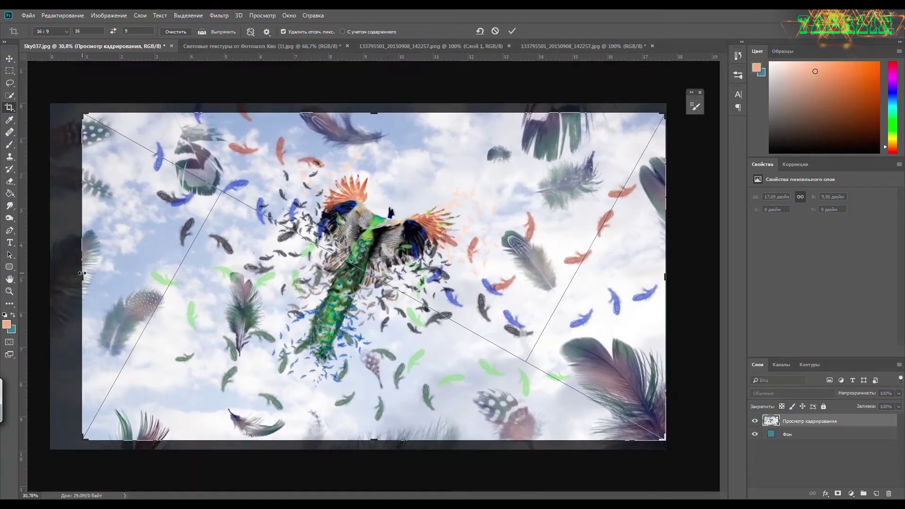
pyautogui.click(508, 33)
pyautogui.click(876, 493)
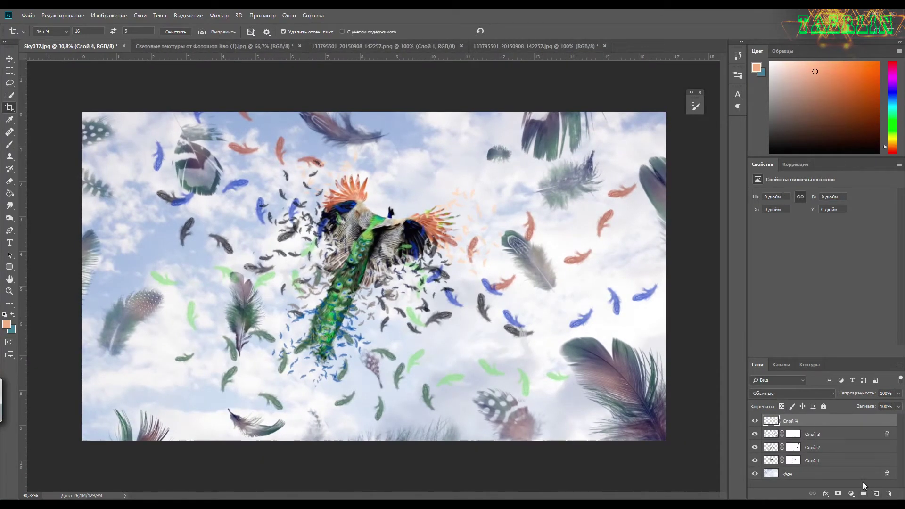
pyautogui.click(698, 108)
# - Pick a feather tip, sample dark blue from the peacock, and stamp a feather at the lower-left edge
pyautogui.press('b')
pyautogui.moveTo(491, 102); pyautogui.dragTo(710, 136)
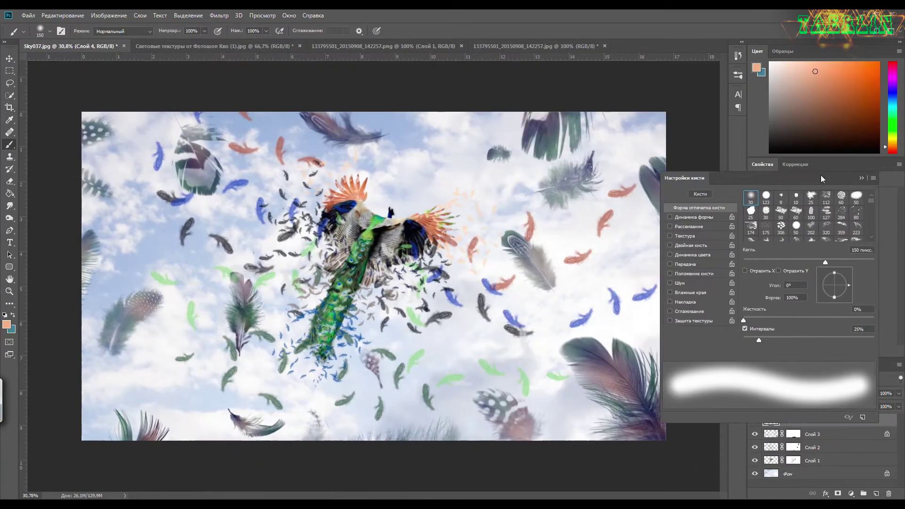
pyautogui.scroll(-2, 895, 195)
pyautogui.scroll(-3, 893, 170)
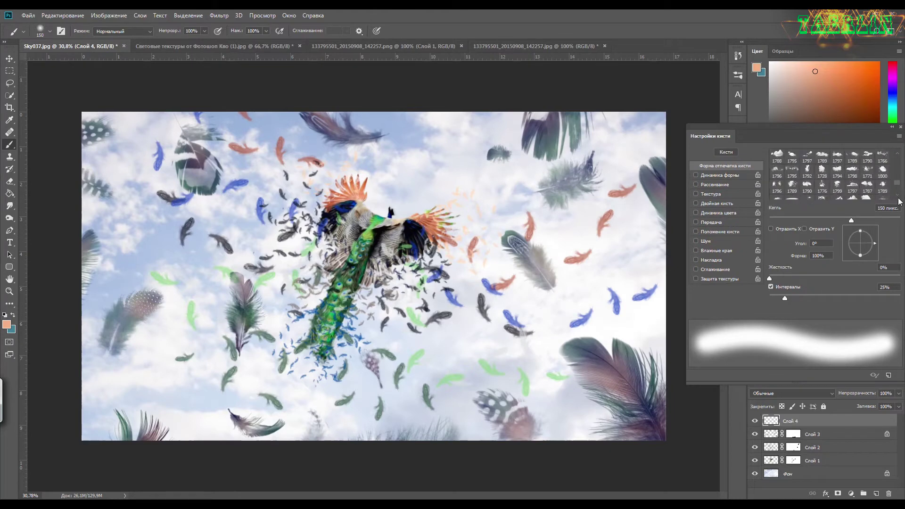
pyautogui.scroll(-3, 888, 172)
pyautogui.scroll(-2, 882, 174)
pyautogui.scroll(-2, 891, 170)
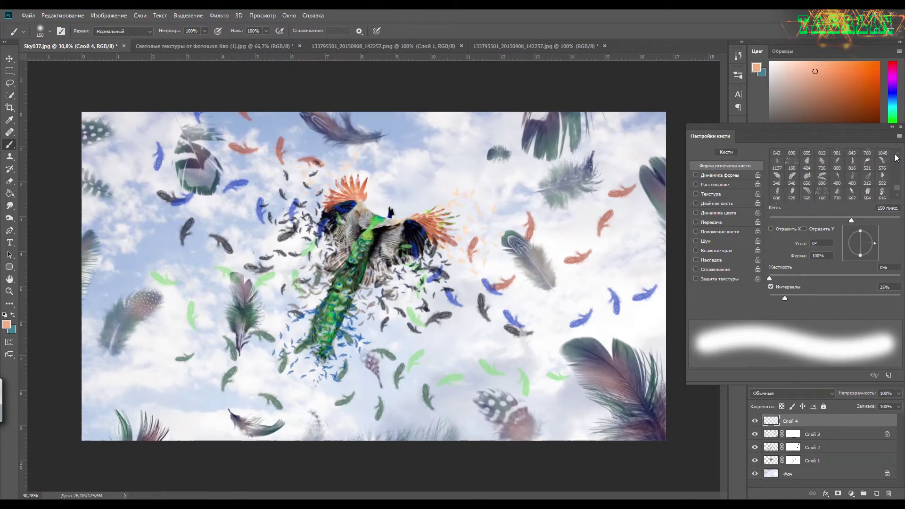
pyautogui.scroll(-2, 888, 172)
pyautogui.scroll(-2, 886, 172)
pyautogui.click(822, 156)
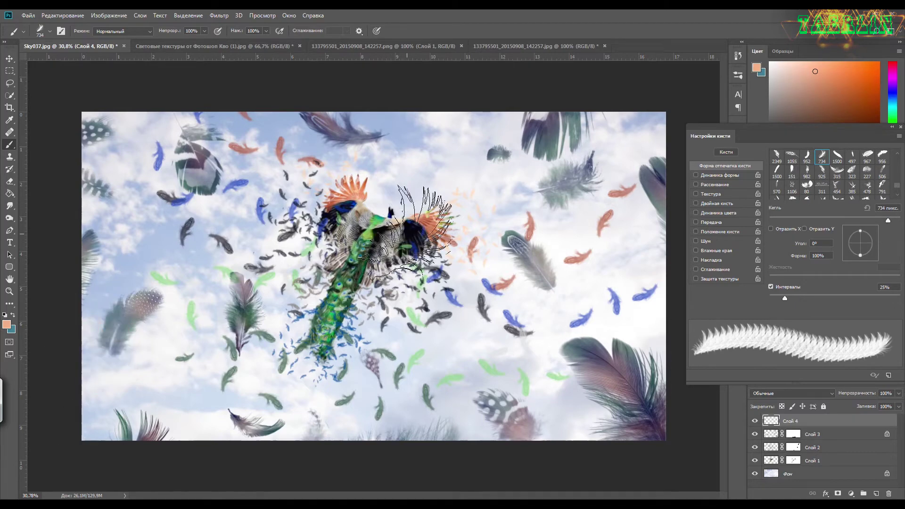
pyautogui.keyDown('alt'); pyautogui.click(414, 226); pyautogui.keyUp('alt')
pyautogui.click(81, 375)
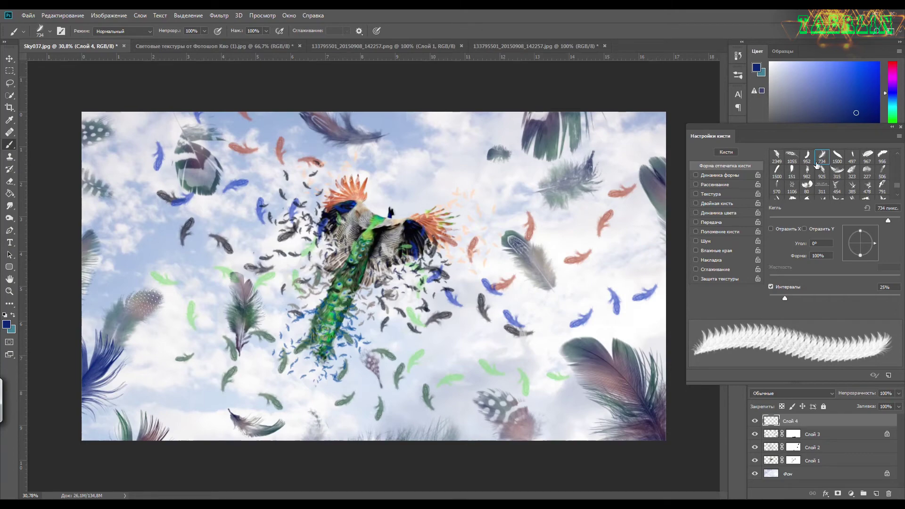
# - Stamp a large blue feather at the bottom centre with a 1400 px brush
pyautogui.click(777, 154)
pyautogui.scroll(2, 883, 174)
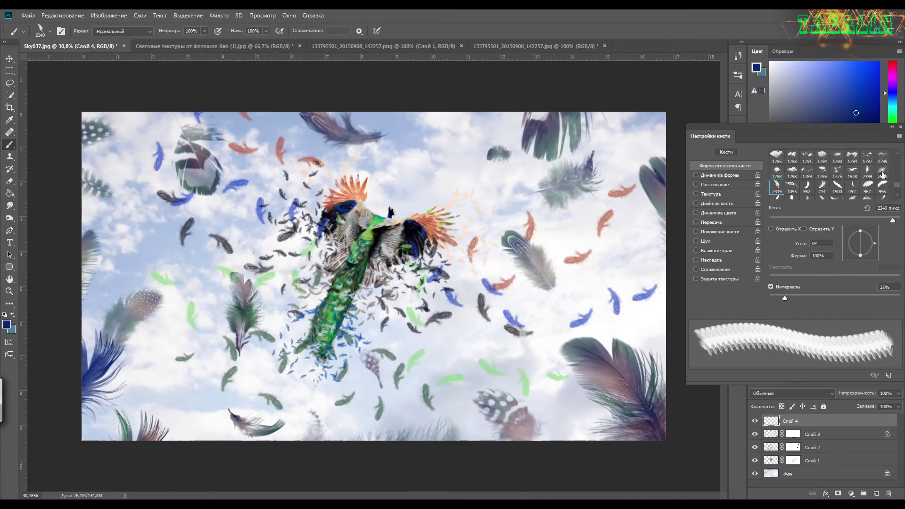
pyautogui.click(883, 171)
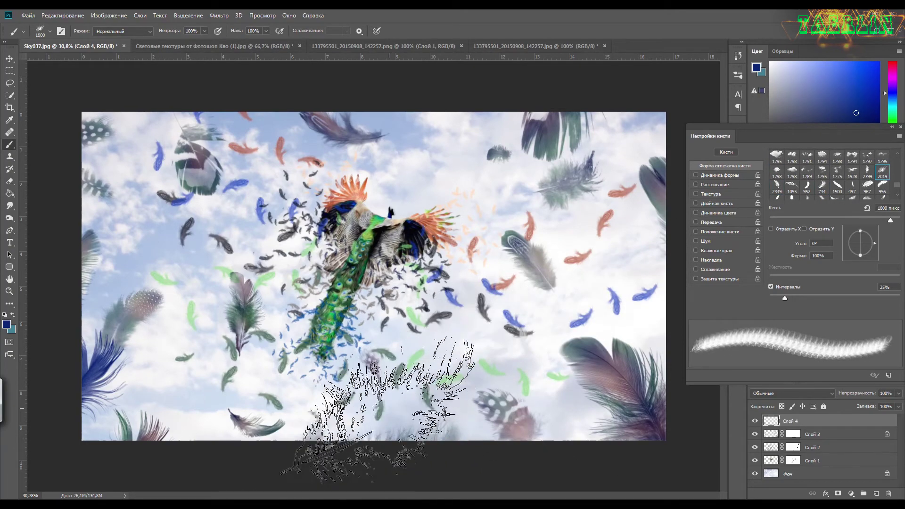
pyautogui.press('[')
pyautogui.press('[')
pyautogui.press('[')
pyautogui.click(407, 391)
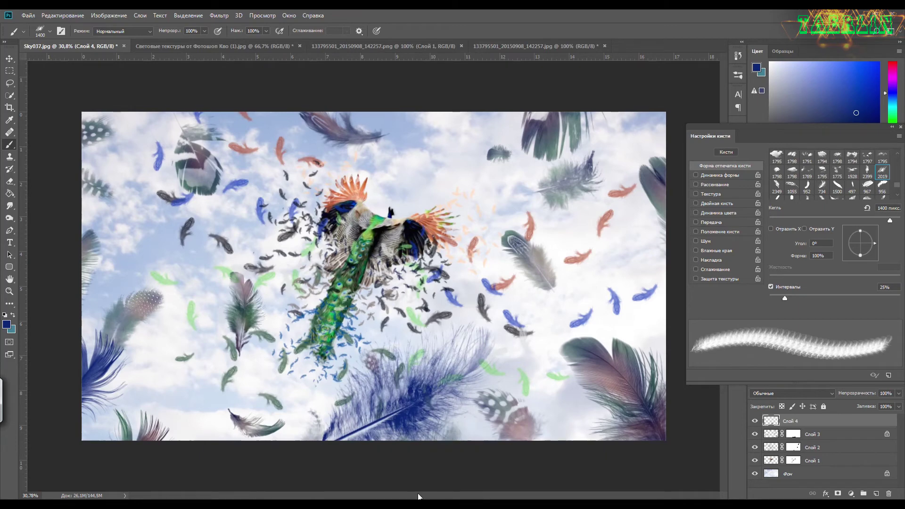
# - Stamp a long blue feather on the upper left with the 315 tip
pyautogui.click(852, 187)
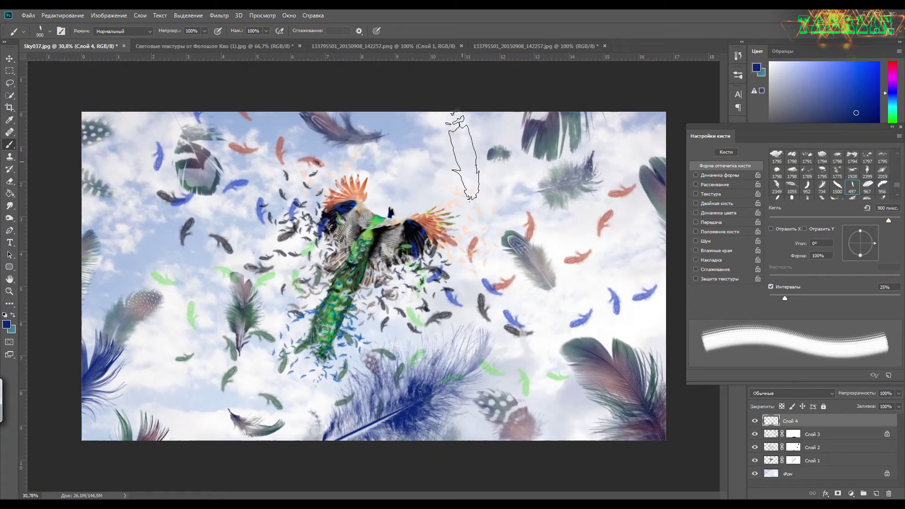
pyautogui.click(462, 162)
pyautogui.hotkey('ctrl', 'z')
pyautogui.click(882, 187)
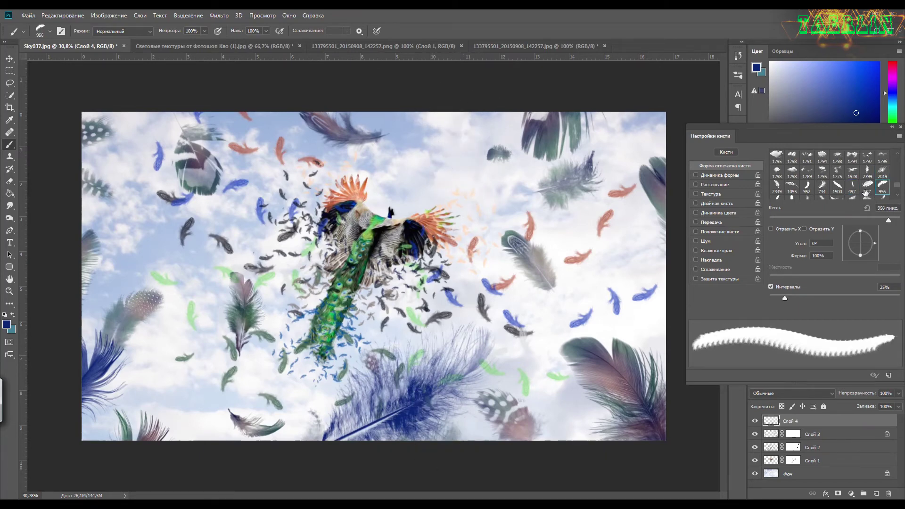
pyautogui.click(777, 187)
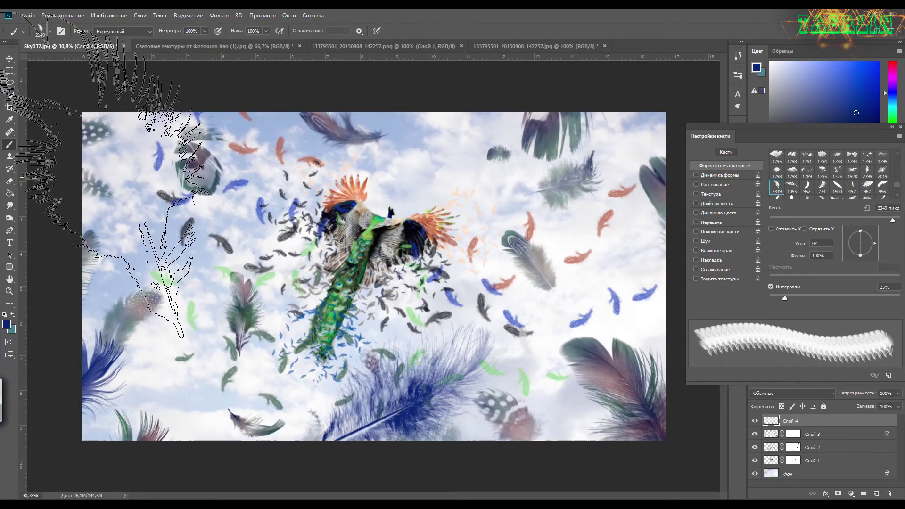
pyautogui.scroll(-1, 820, 181)
pyautogui.click(837, 186)
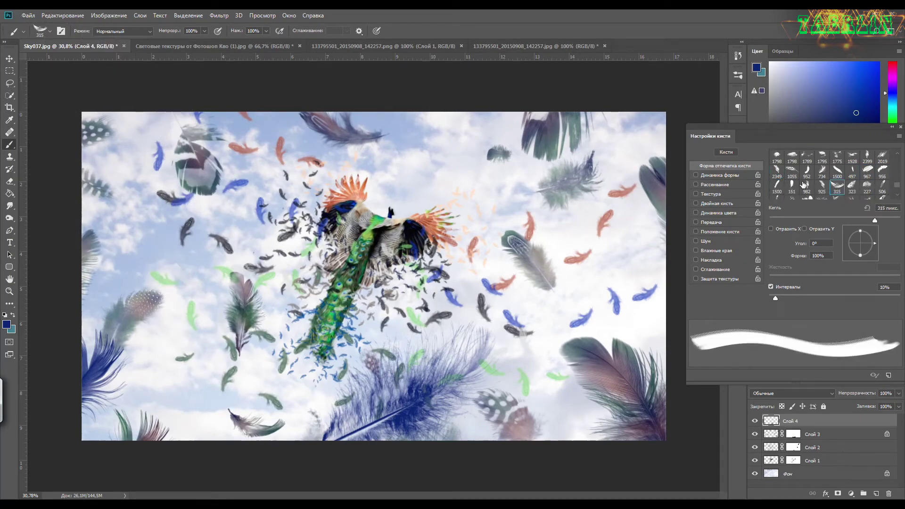
pyautogui.click(120, 222)
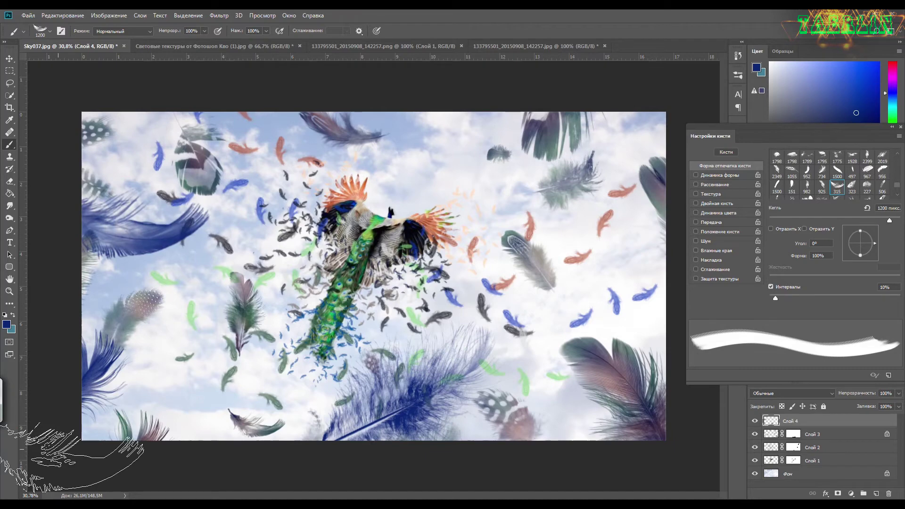
# - Stamp large blue feathers on the right side at 1000 px and at the top centre
pyautogui.click(867, 188)
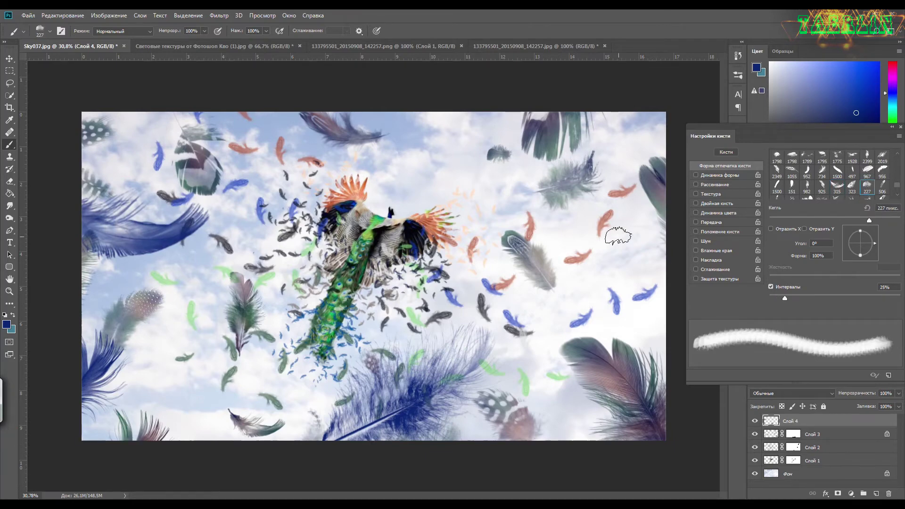
pyautogui.press(']')
pyautogui.click(636, 292)
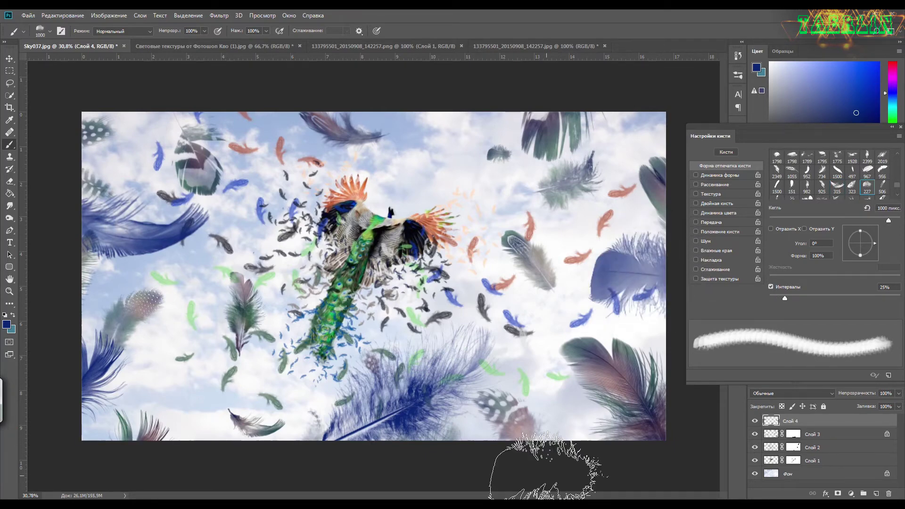
pyautogui.click(883, 172)
pyautogui.click(462, 139)
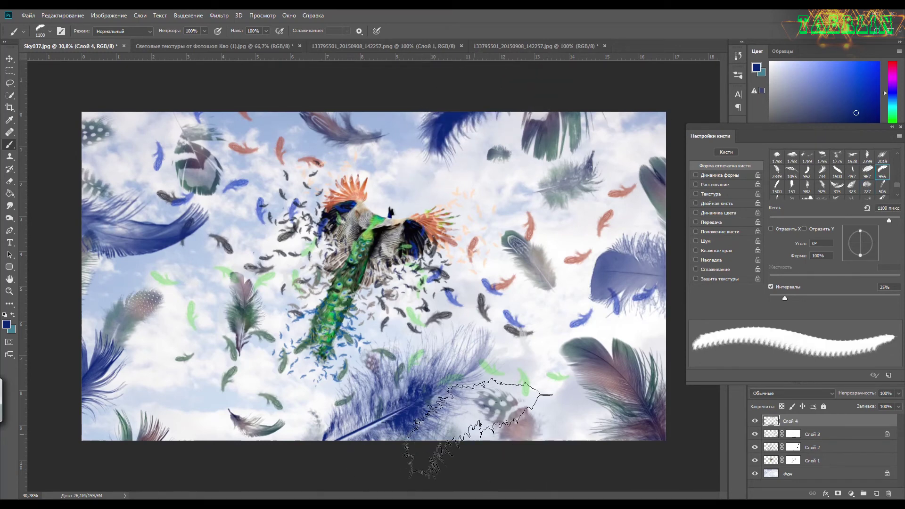
pyautogui.scroll(-3, 860, 200)
pyautogui.click(858, 197)
# - Set pressure to 11%, lock Слой 4 transparency, and tint the left, right and bottom feathers teal
pyautogui.click(266, 30)
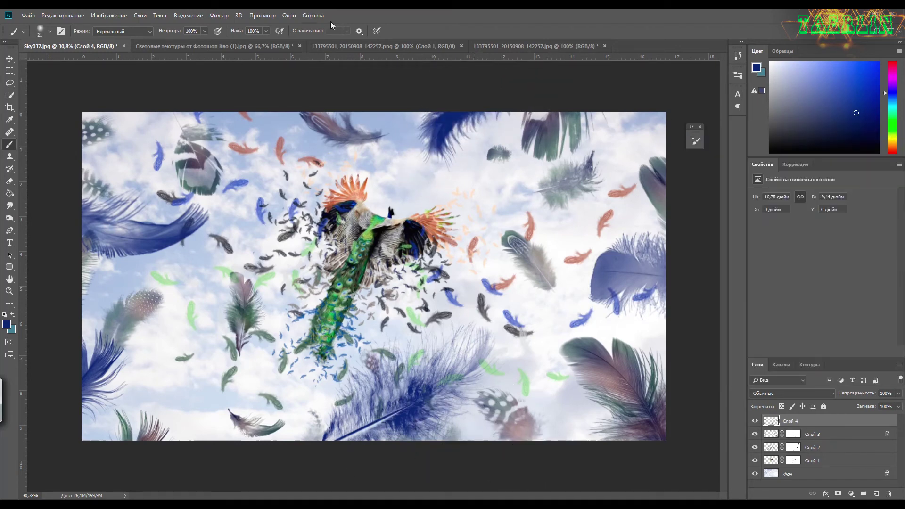
pyautogui.moveTo(268, 41); pyautogui.dragTo(226, 43)
pyautogui.click(781, 407)
pyautogui.keyDown('alt'); pyautogui.click(349, 269); pyautogui.keyUp('alt')
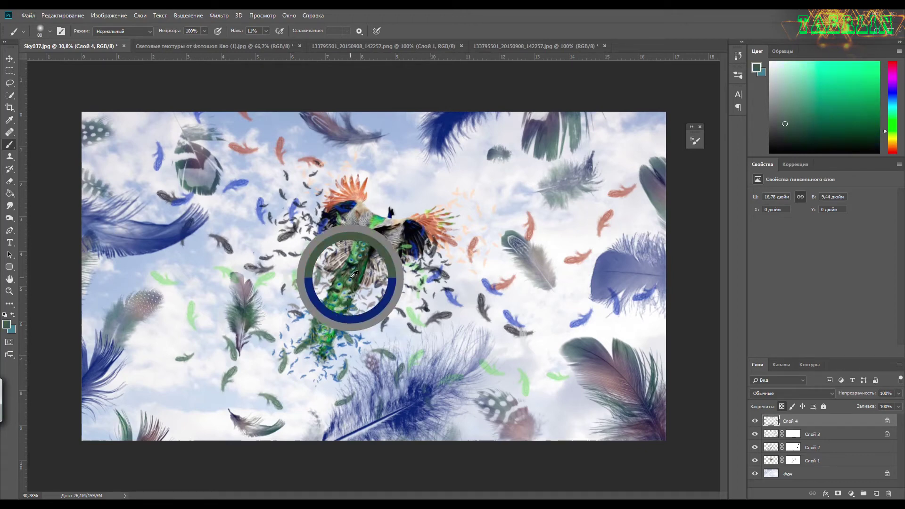
pyautogui.moveTo(212, 215); pyautogui.dragTo(132, 258)
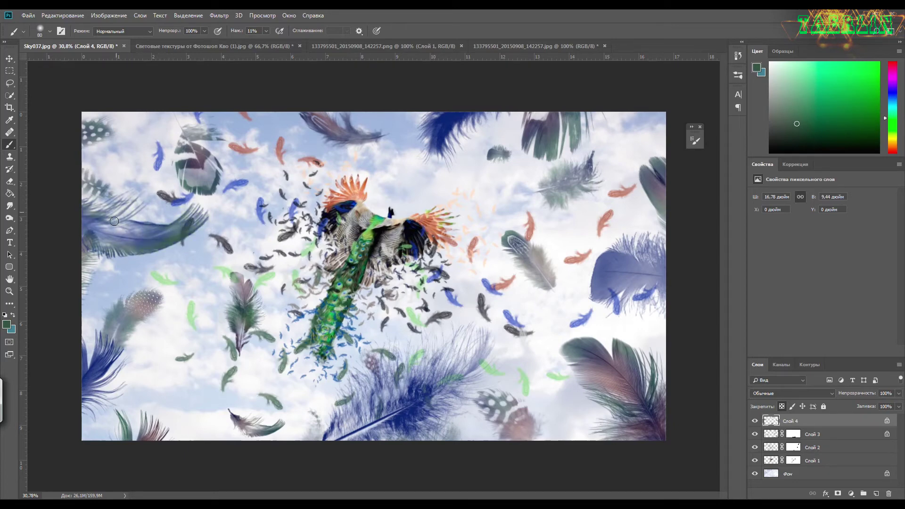
pyautogui.moveTo(604, 268)
pyautogui.mouseDown()
pyautogui.moveTo(611, 237)
pyautogui.moveTo(649, 231)
pyautogui.mouseUp()
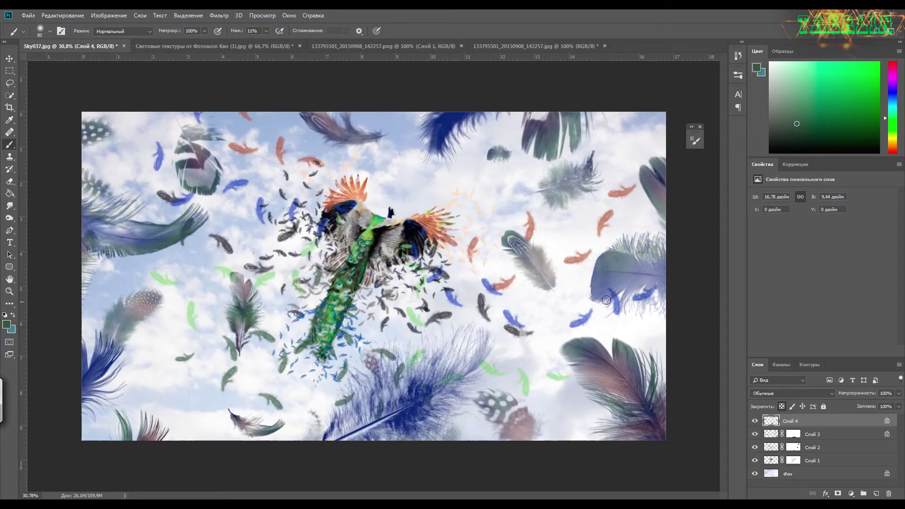
pyautogui.moveTo(606, 300); pyautogui.dragTo(630, 288)
pyautogui.moveTo(409, 391); pyautogui.dragTo(433, 370)
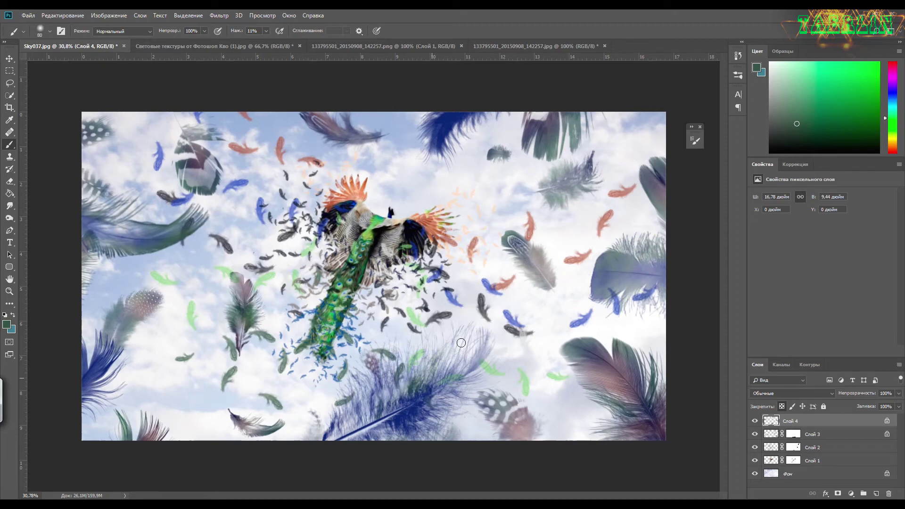
pyautogui.moveTo(449, 414); pyautogui.dragTo(431, 426)
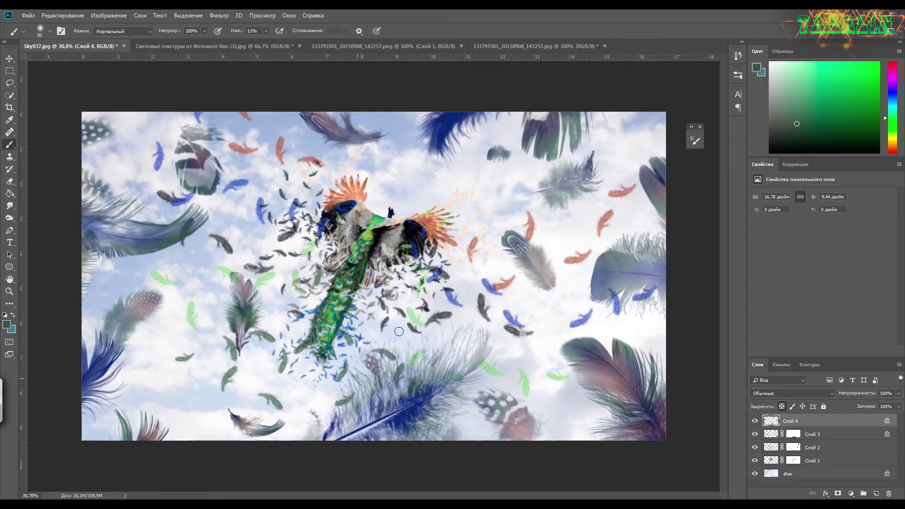
# - Sample salmon-orange from the wings and tint the bottom and lower-left feathers
pyautogui.keyDown('alt'); pyautogui.click(437, 223); pyautogui.keyUp('alt')
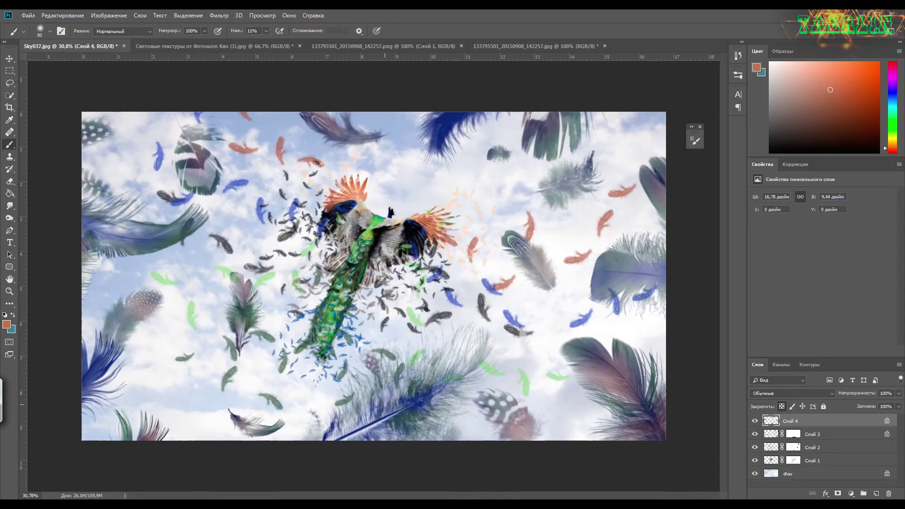
pyautogui.moveTo(414, 376); pyautogui.dragTo(382, 424)
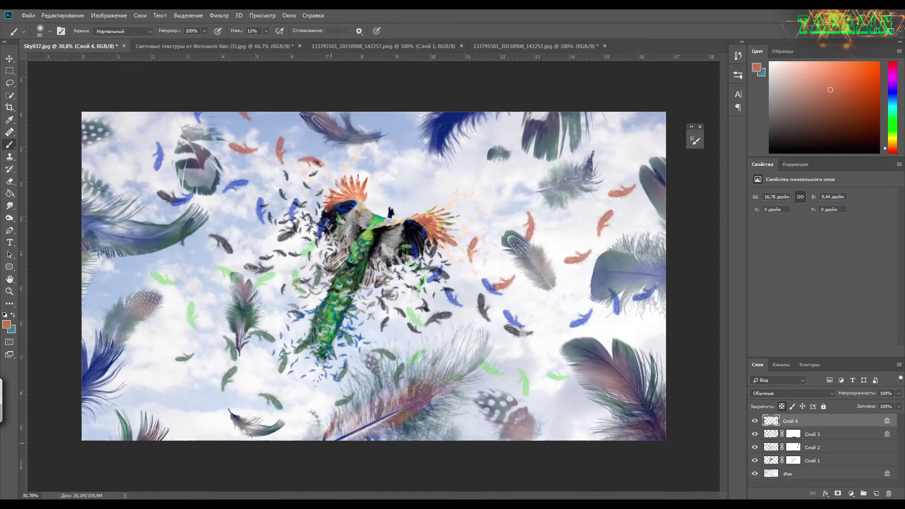
pyautogui.moveTo(92, 344)
pyautogui.mouseDown()
pyautogui.moveTo(84, 377)
pyautogui.moveTo(111, 349)
pyautogui.moveTo(113, 394)
pyautogui.mouseUp()
pyautogui.moveTo(115, 358); pyautogui.dragTo(94, 389)
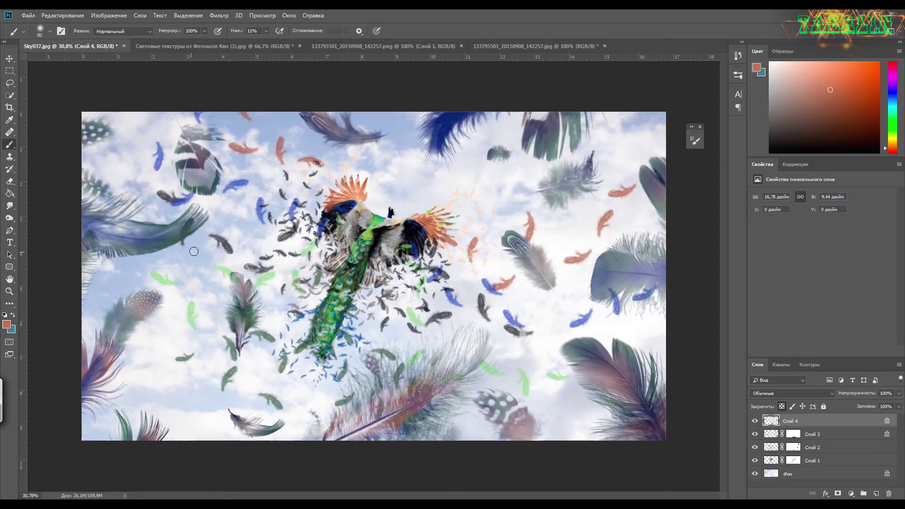
# - Tint the long left, top-centre, right and bottom feathers salmon-orange
pyautogui.keyDown('alt'); pyautogui.click(357, 191); pyautogui.keyUp('alt')
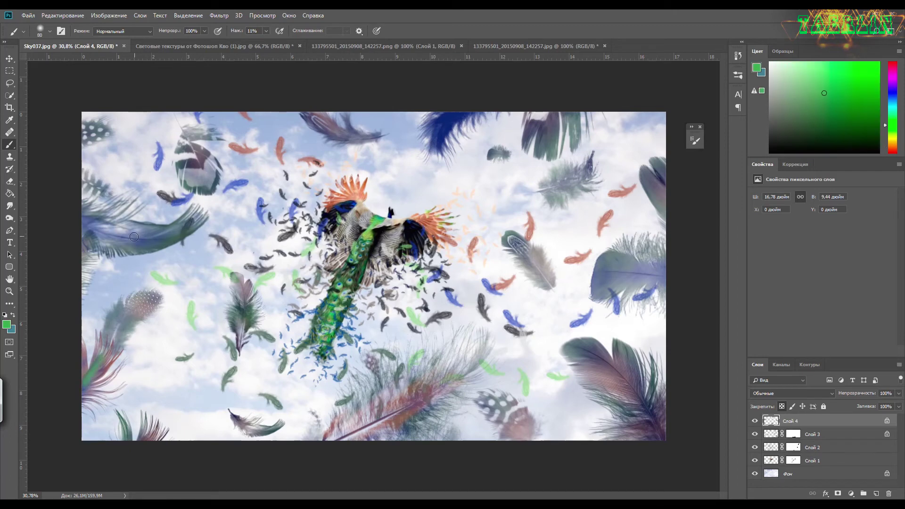
pyautogui.keyDown('alt'); pyautogui.click(356, 188); pyautogui.keyUp('alt')
pyautogui.moveTo(104, 236)
pyautogui.mouseDown()
pyautogui.moveTo(167, 226)
pyautogui.moveTo(136, 208)
pyautogui.moveTo(194, 208)
pyautogui.mouseUp()
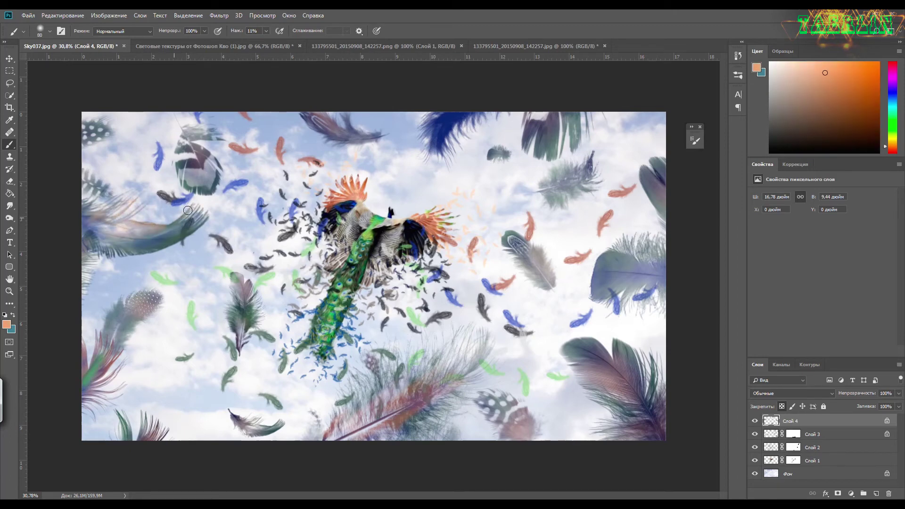
pyautogui.moveTo(142, 234); pyautogui.dragTo(202, 226)
pyautogui.moveTo(442, 119)
pyautogui.mouseDown()
pyautogui.moveTo(485, 125)
pyautogui.moveTo(429, 137)
pyautogui.moveTo(438, 158)
pyautogui.mouseUp()
pyautogui.moveTo(656, 268)
pyautogui.mouseDown()
pyautogui.moveTo(594, 287)
pyautogui.moveTo(627, 271)
pyautogui.moveTo(628, 260)
pyautogui.moveTo(653, 308)
pyautogui.mouseUp()
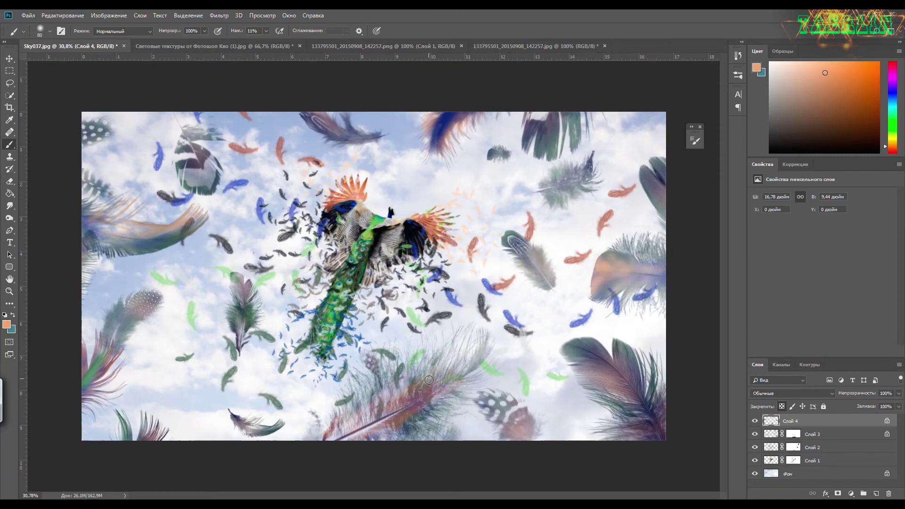
pyautogui.moveTo(429, 380)
pyautogui.mouseDown()
pyautogui.moveTo(415, 422)
pyautogui.moveTo(327, 432)
pyautogui.mouseUp()
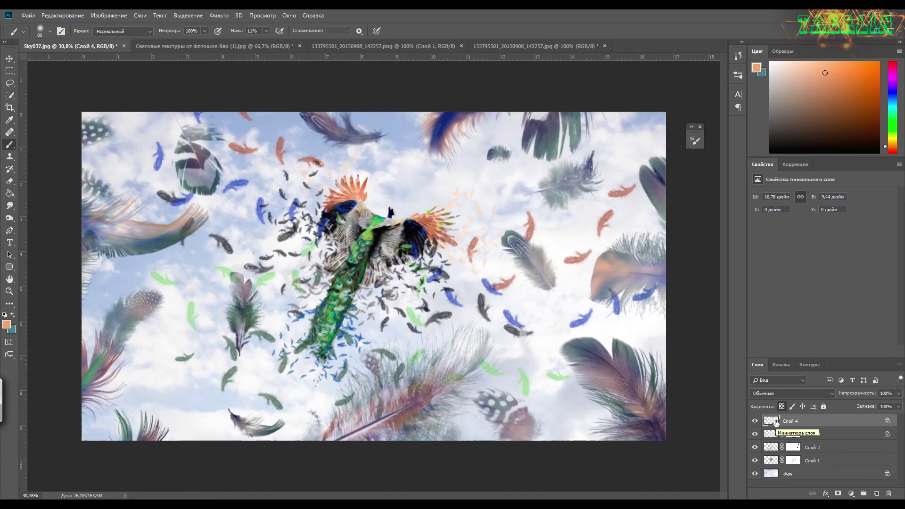
# - Add a new empty layer below Слой 1 and pick the 1798 cloud brush
pyautogui.click(875, 494)
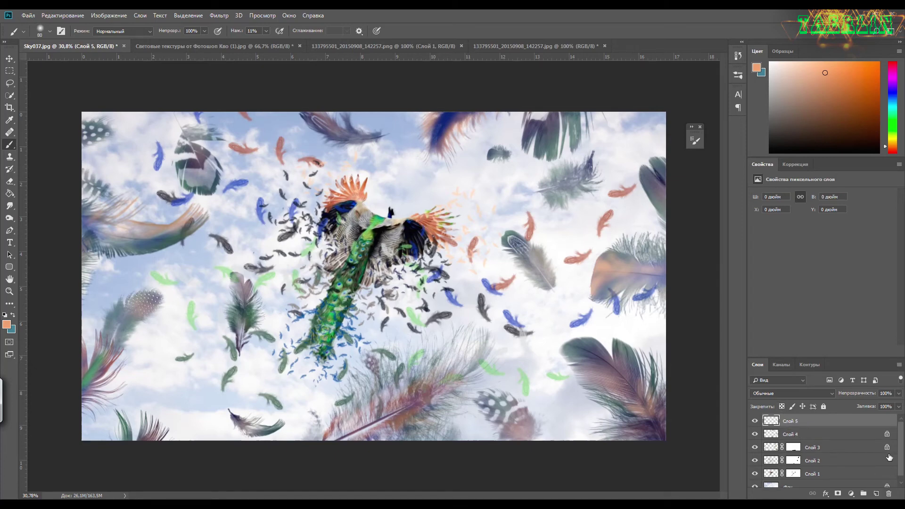
pyautogui.scroll(-1, 889, 457)
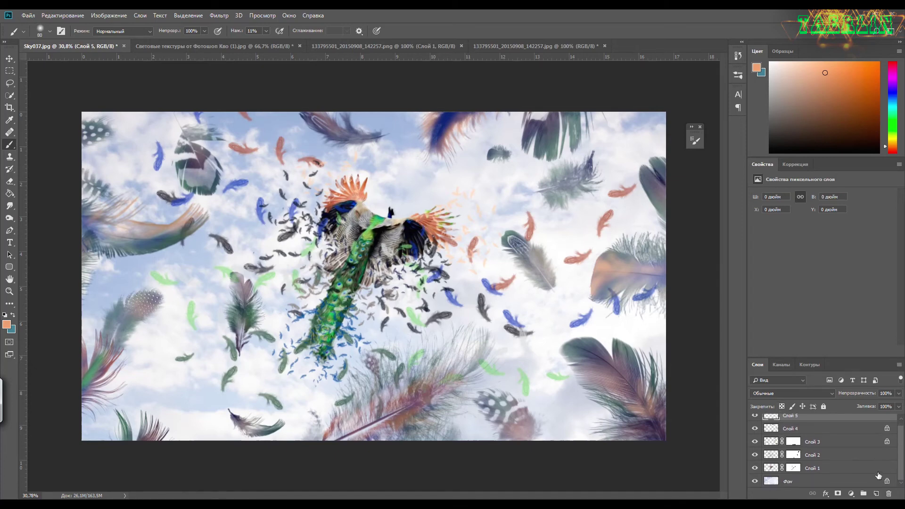
pyautogui.click(770, 468)
pyautogui.keyDown('ctrl'); pyautogui.click(876, 493); pyautogui.keyUp('ctrl')
pyautogui.click(696, 140)
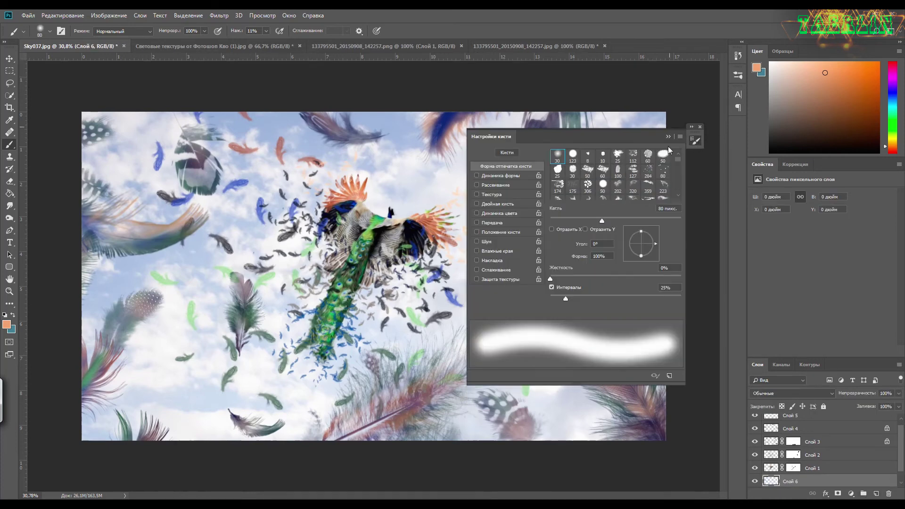
pyautogui.scroll(-5, 660, 184)
pyautogui.scroll(-5, 660, 184)
pyautogui.scroll(-5, 660, 183)
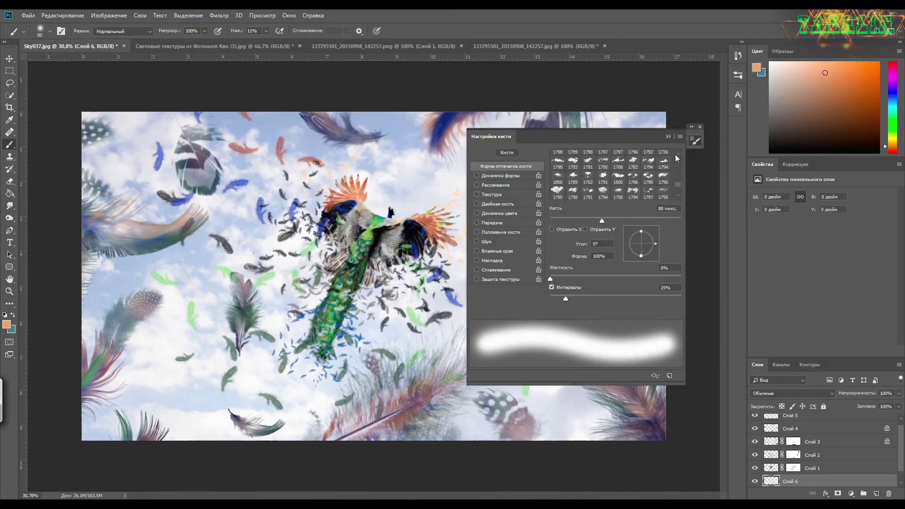
pyautogui.click(649, 175)
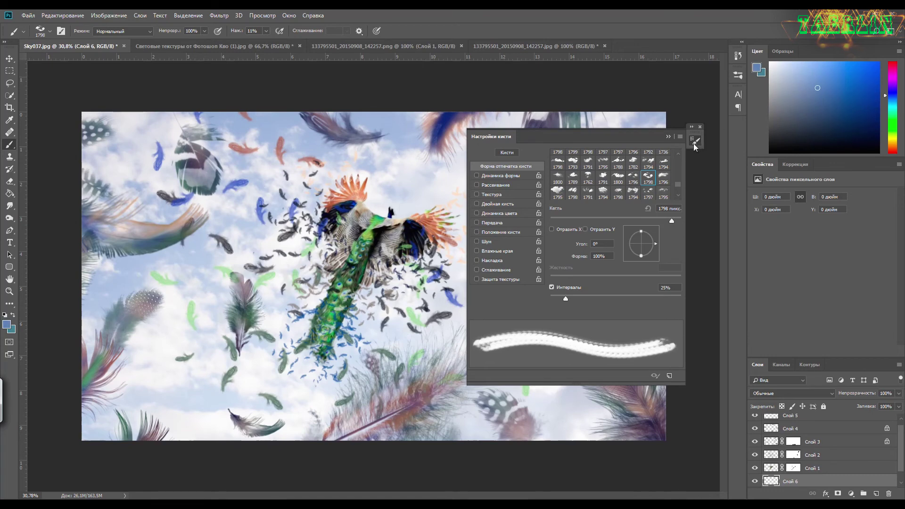
# - Stamp blue cloud wisps with brushes 1798/1796 at 100% pressure and set layer opacity to 55%
pyautogui.click(695, 140)
pyautogui.moveTo(266, 31); pyautogui.dragTo(305, 41)
pyautogui.click(370, 280)
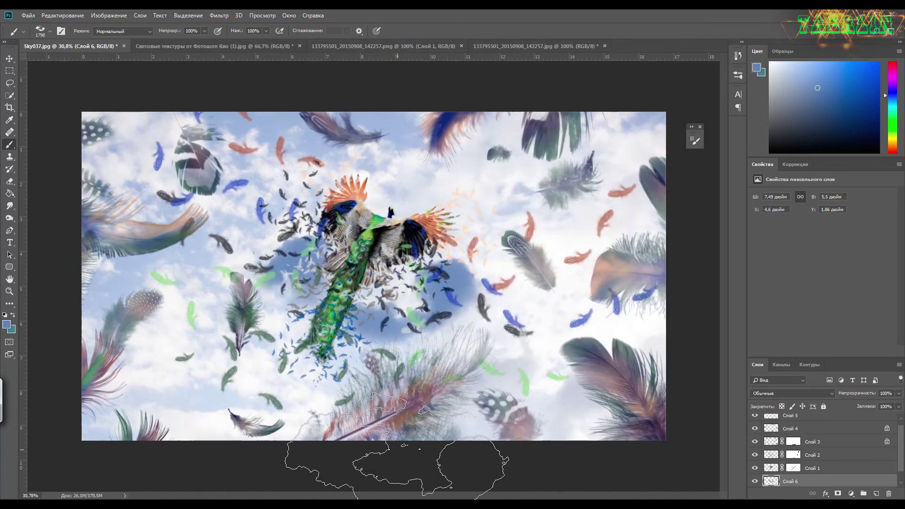
pyautogui.click(696, 140)
pyautogui.click(633, 178)
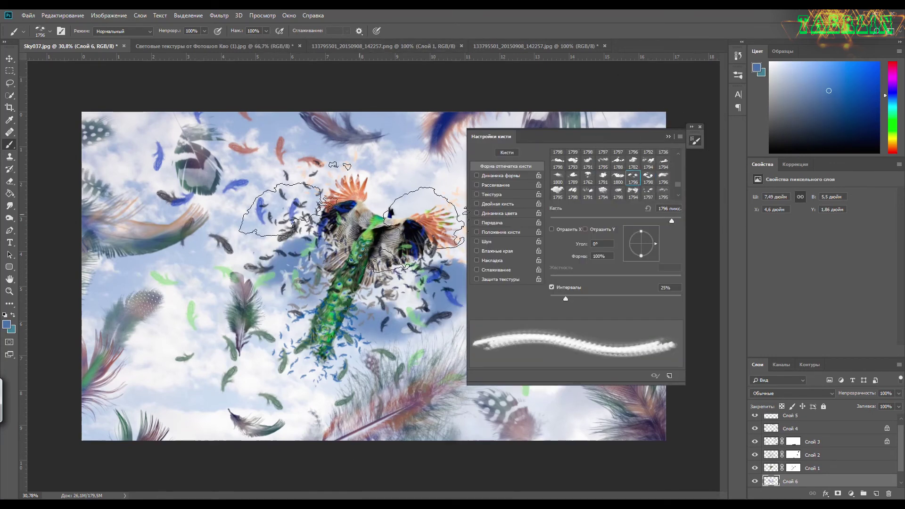
pyautogui.click(361, 193)
pyautogui.click(648, 178)
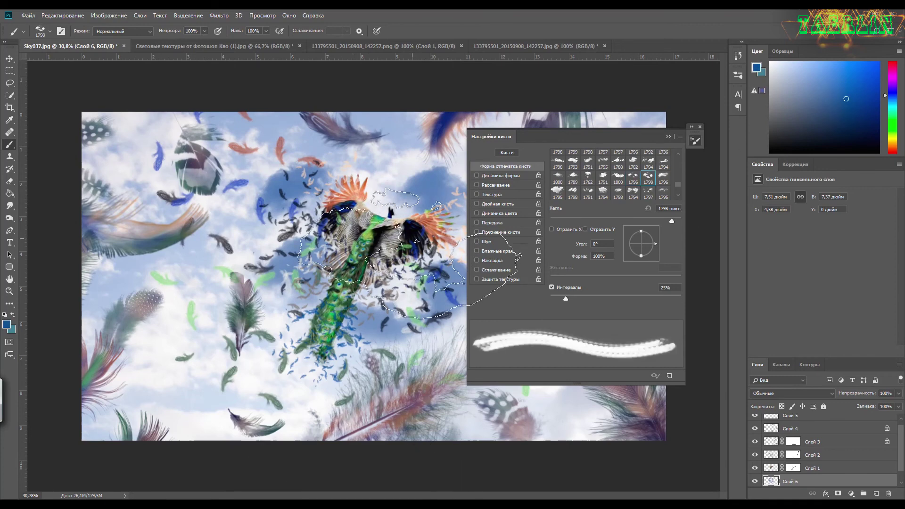
pyautogui.click(696, 141)
pyautogui.click(899, 406)
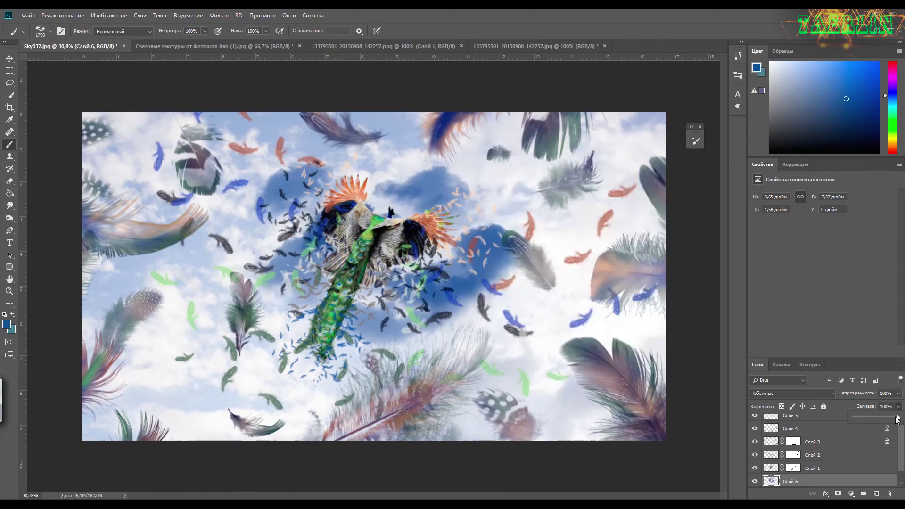
pyautogui.click(898, 394)
pyautogui.moveTo(896, 404); pyautogui.dragTo(878, 404)
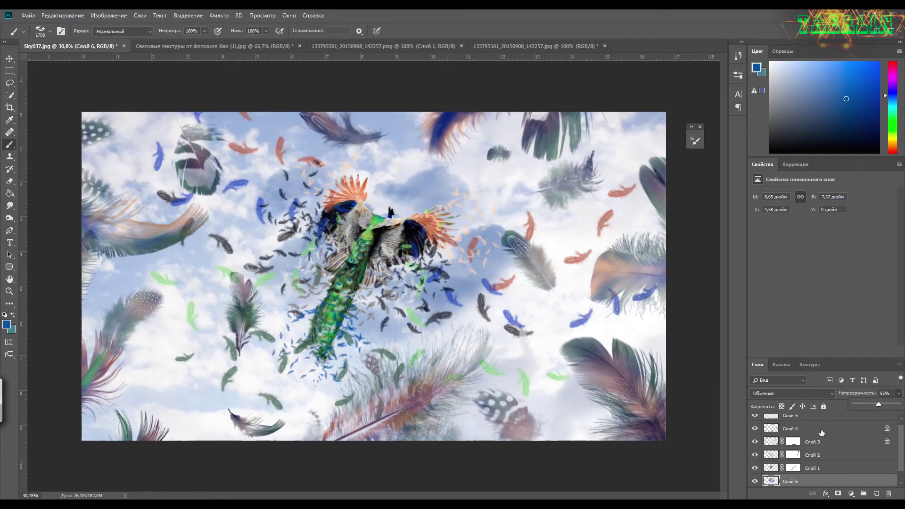
# - On Слой 2's mask, paint out the right-side blue and red feathers with a 125 px round brush
pyautogui.click(795, 455)
pyautogui.click(695, 140)
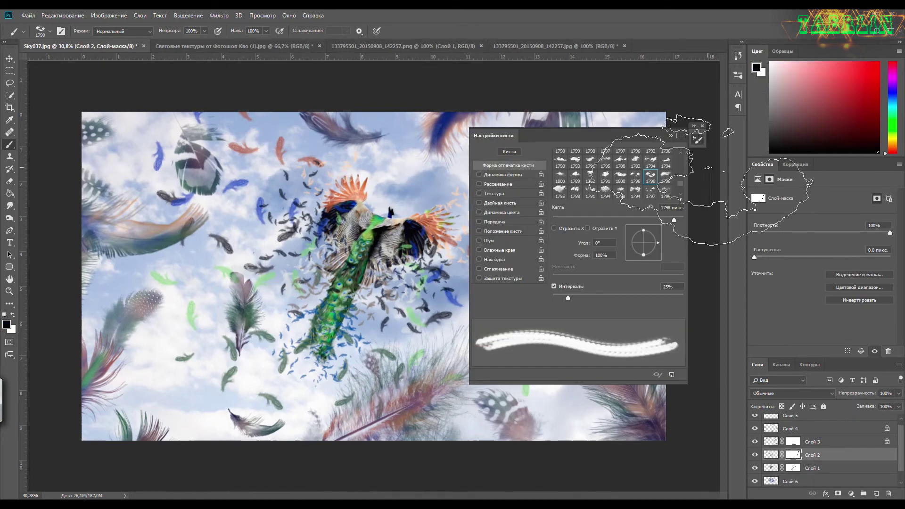
pyautogui.click(575, 170)
pyautogui.click(695, 140)
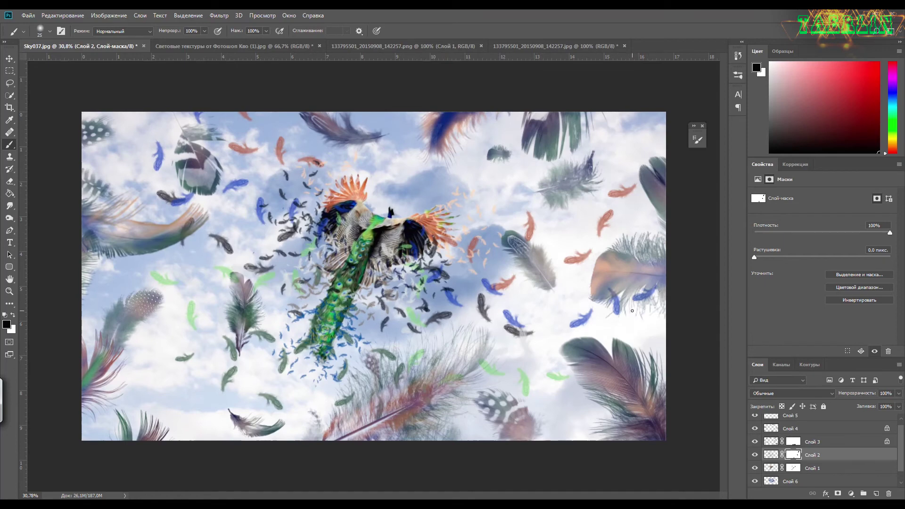
pyautogui.press(']')
pyautogui.press(']')
pyautogui.press(']')
pyautogui.moveTo(658, 286)
pyautogui.mouseDown()
pyautogui.moveTo(612, 304)
pyautogui.moveTo(622, 283)
pyautogui.moveTo(612, 188)
pyautogui.moveTo(626, 189)
pyautogui.mouseUp()
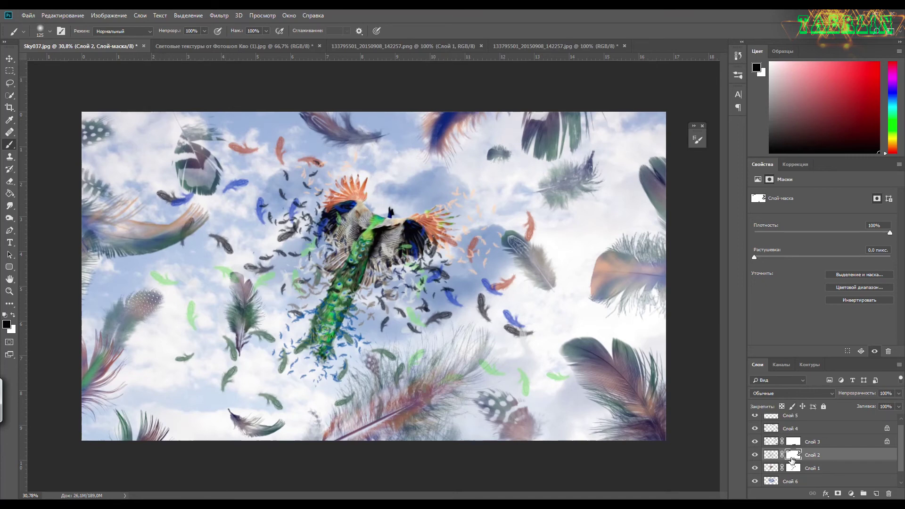
pyautogui.scroll(1, 802, 453)
# - Unlock the bokeh texture's background layer and copy the whole texture
pyautogui.click(820, 421)
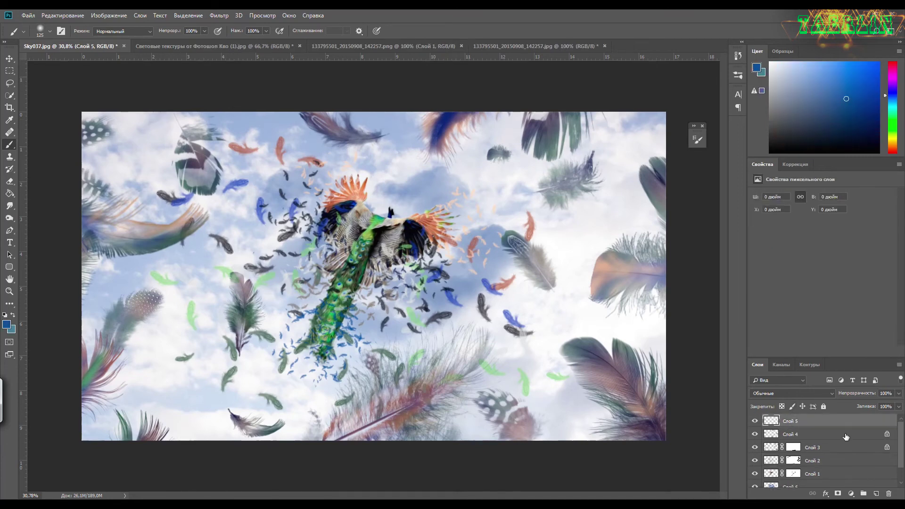
pyautogui.click(234, 46)
pyautogui.click(62, 15)
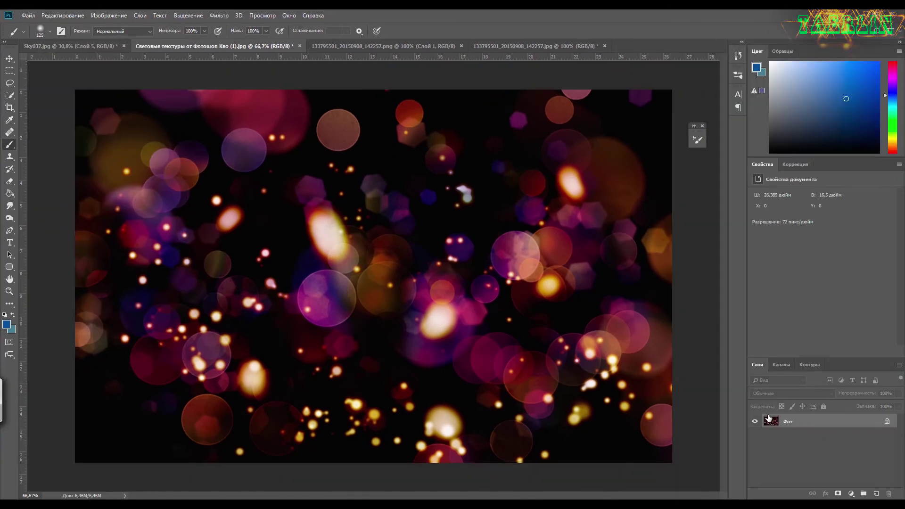
pyautogui.keyDown('alt'); pyautogui.doubleClick(769, 419); pyautogui.keyUp('alt')
pyautogui.keyDown('ctrl'); pyautogui.click(773, 422); pyautogui.keyUp('ctrl')
pyautogui.click(63, 15)
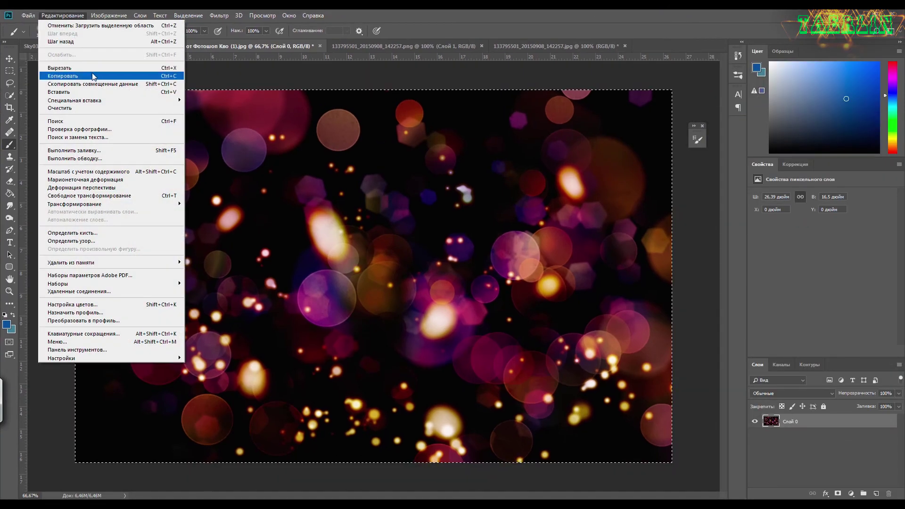
pyautogui.click(93, 76)
# - Paste the bokeh texture into Sky037 as a new layer in Screen blend mode
pyautogui.click(511, 47)
pyautogui.click(70, 46)
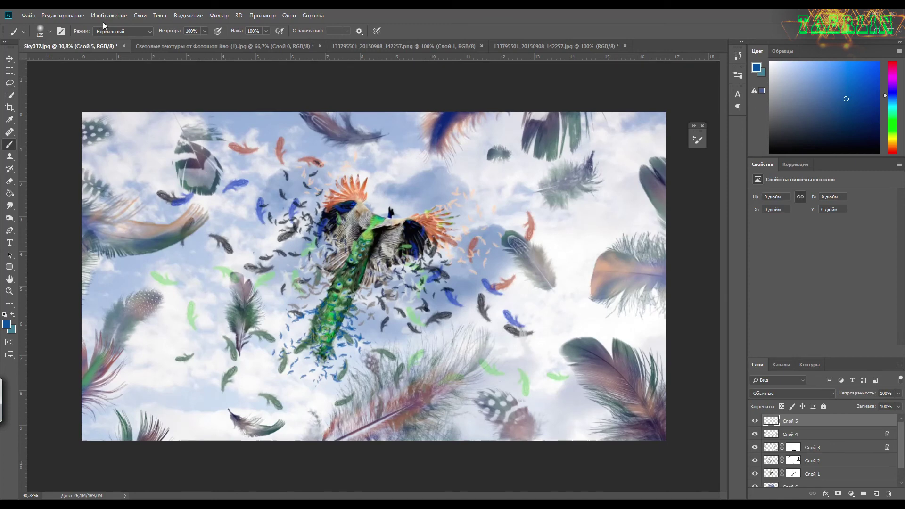
pyautogui.click(63, 16)
pyautogui.click(70, 95)
pyautogui.click(792, 393)
pyautogui.click(801, 208)
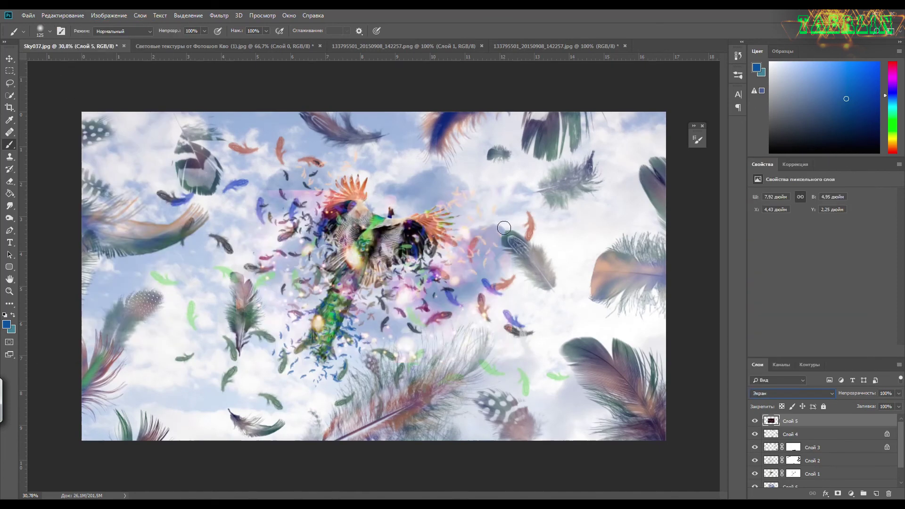
pyautogui.press('m')
# - Free Transform the bokeh layer so it covers the whole canvas
pyautogui.rightClick(424, 272)
pyautogui.click(525, 348)
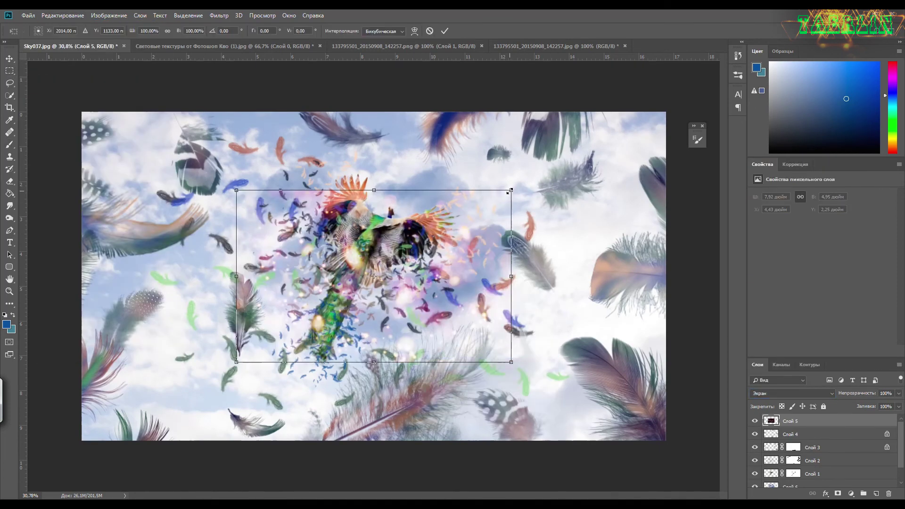
pyautogui.moveTo(510, 192); pyautogui.dragTo(697, 97)
pyautogui.moveTo(238, 361)
pyautogui.mouseDown()
pyautogui.moveTo(73, 438)
pyautogui.moveTo(73, 456)
pyautogui.mouseUp()
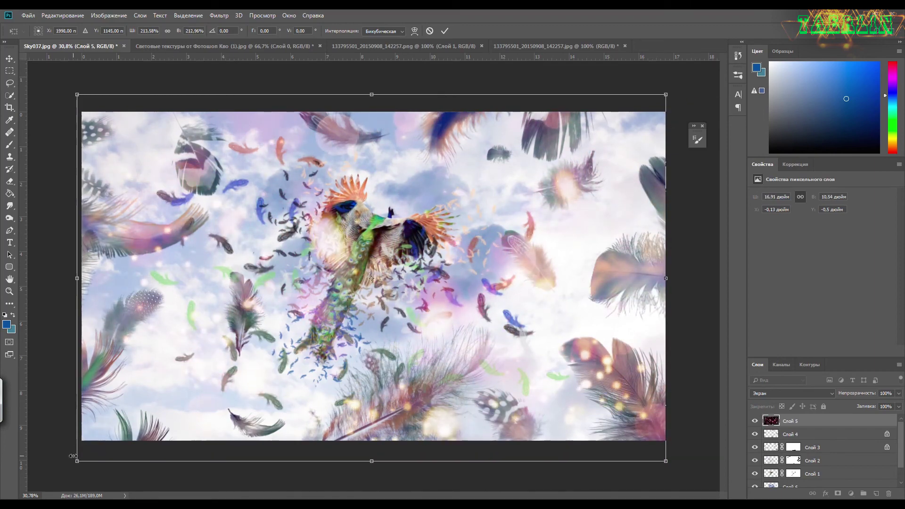
pyautogui.click(445, 31)
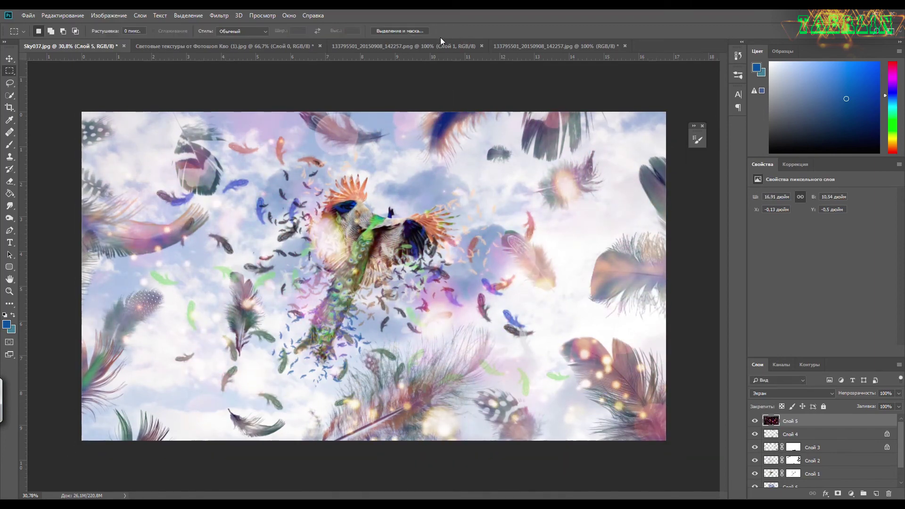
pyautogui.click(755, 421)
pyautogui.click(755, 421)
# - Mask the bokeh away from the peacock and stamp all visible layers onto a new top layer
pyautogui.click(838, 494)
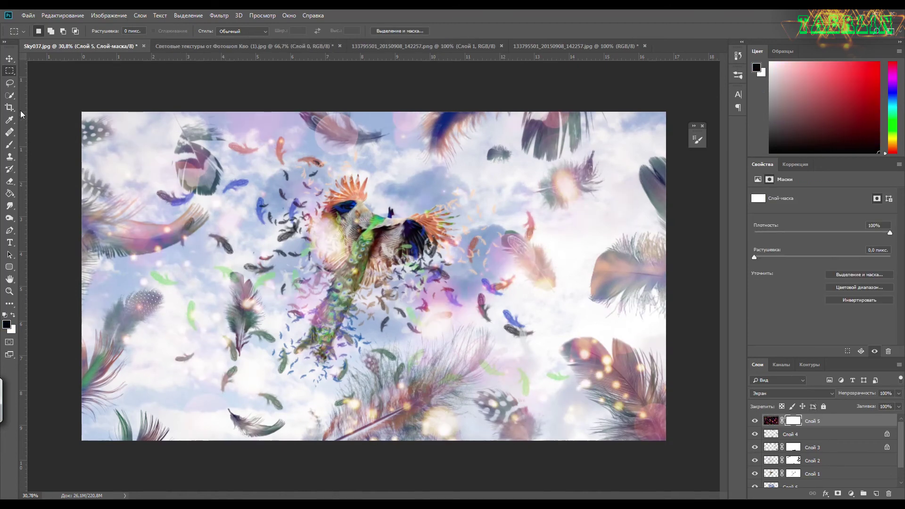
pyautogui.press('b')
pyautogui.moveTo(337, 221)
pyautogui.mouseDown()
pyautogui.moveTo(359, 278)
pyautogui.moveTo(358, 251)
pyautogui.mouseUp()
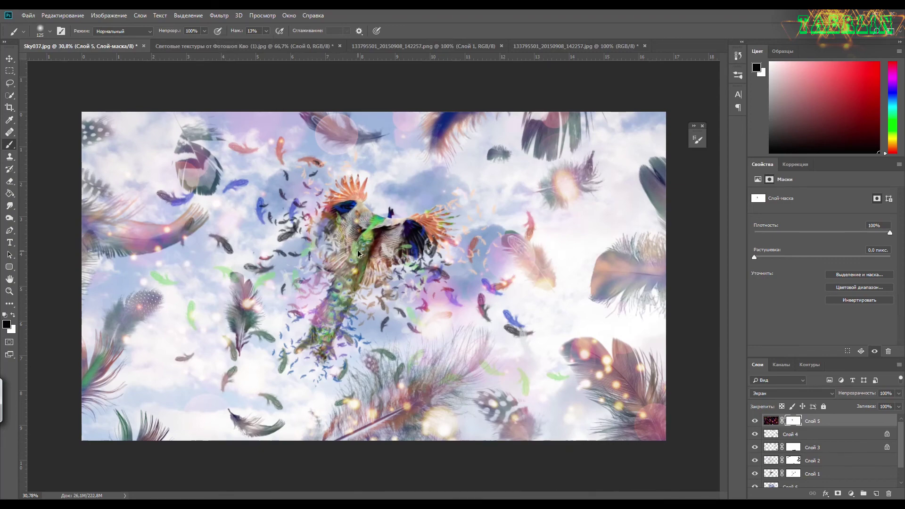
pyautogui.hotkey('ctrl', 'shift', 'alt', 'e')
# - Apply Color Efex Pro 4 Cross Processing with method Y06 to the merged layer
pyautogui.click(188, 15)
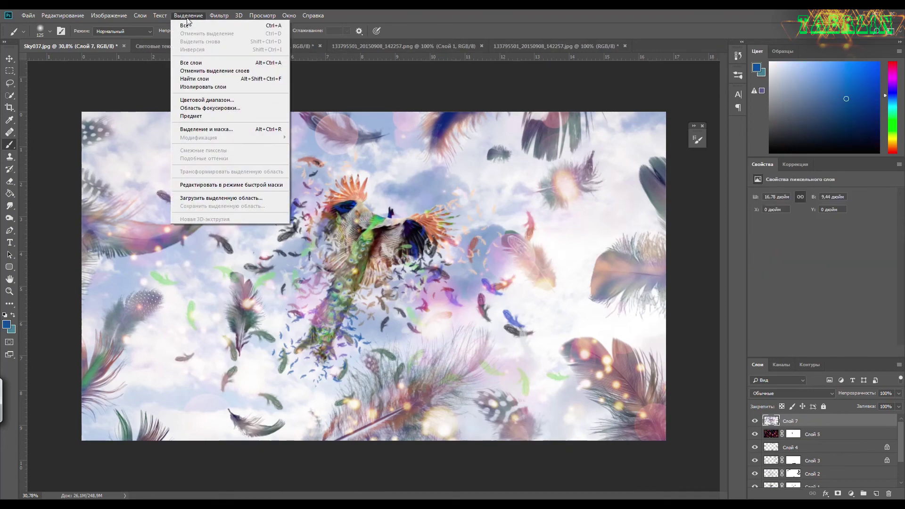
pyautogui.click(365, 206)
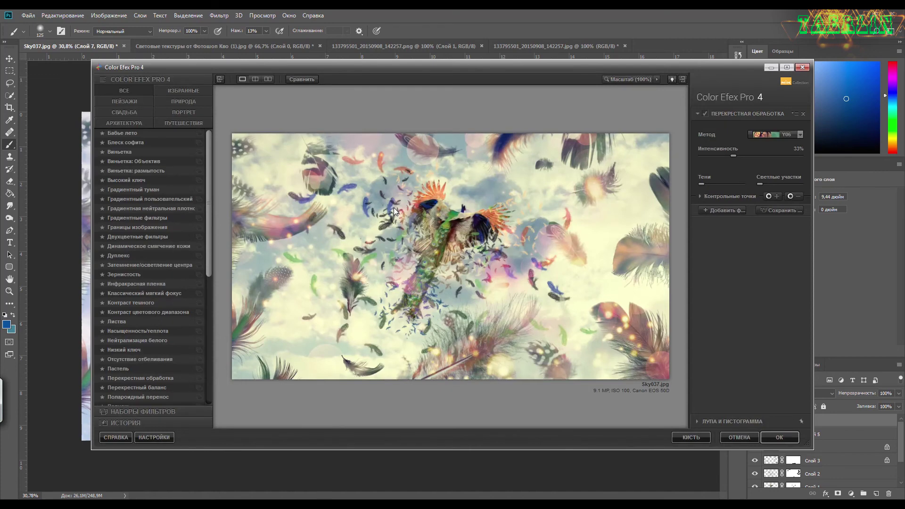
pyautogui.click(800, 135)
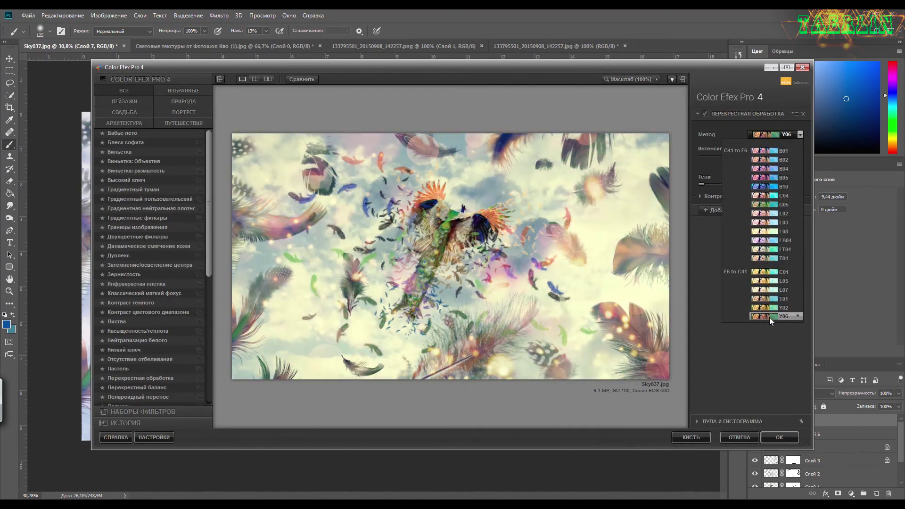
pyautogui.click(769, 317)
pyautogui.click(786, 441)
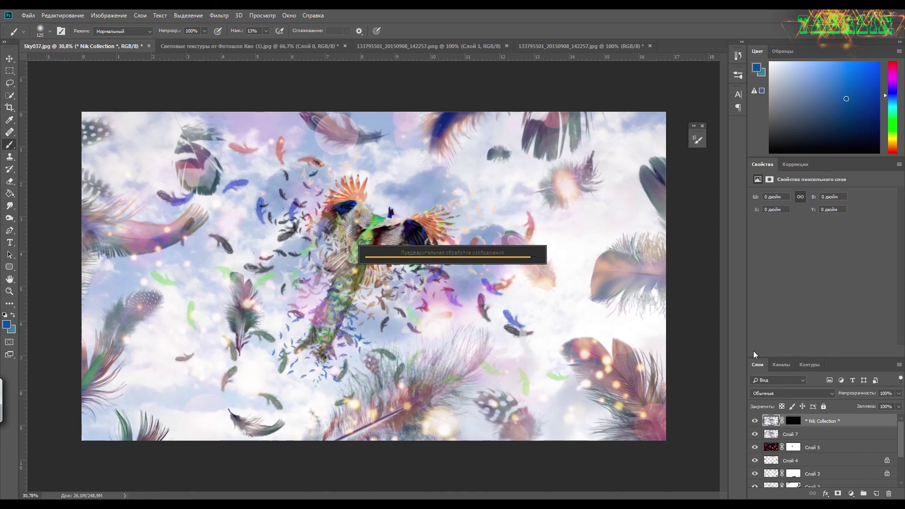
# - Apply a Camera Raw Lens Corrections vignette with Effect set to +100
pyautogui.click(218, 15)
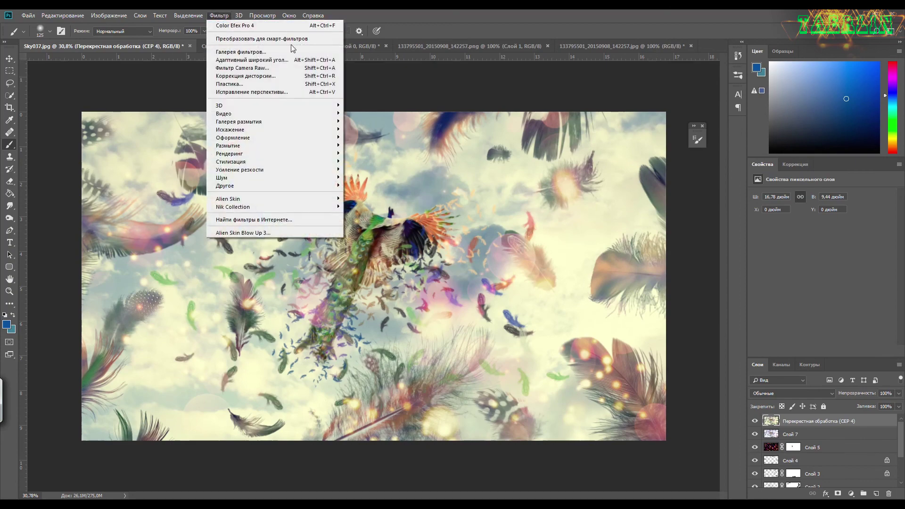
pyautogui.click(255, 68)
pyautogui.click(684, 112)
pyautogui.moveTo(691, 291); pyautogui.dragTo(749, 290)
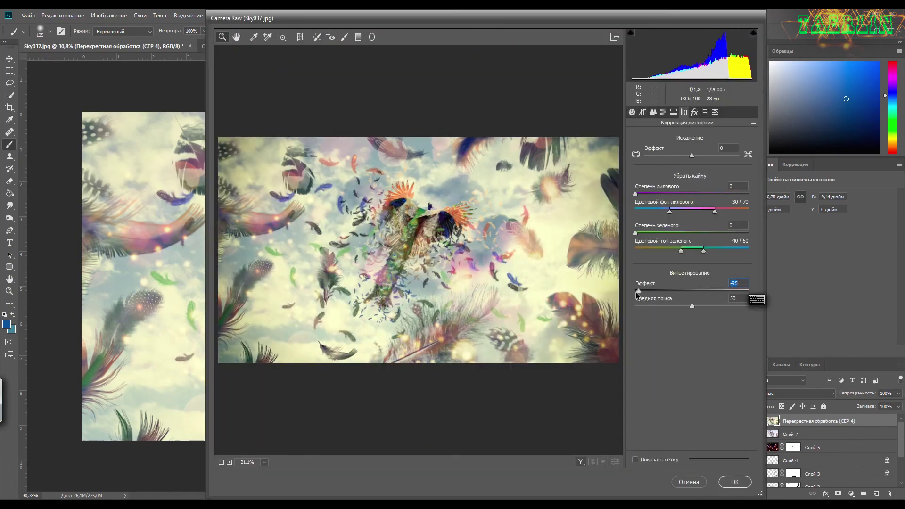
pyautogui.click(740, 481)
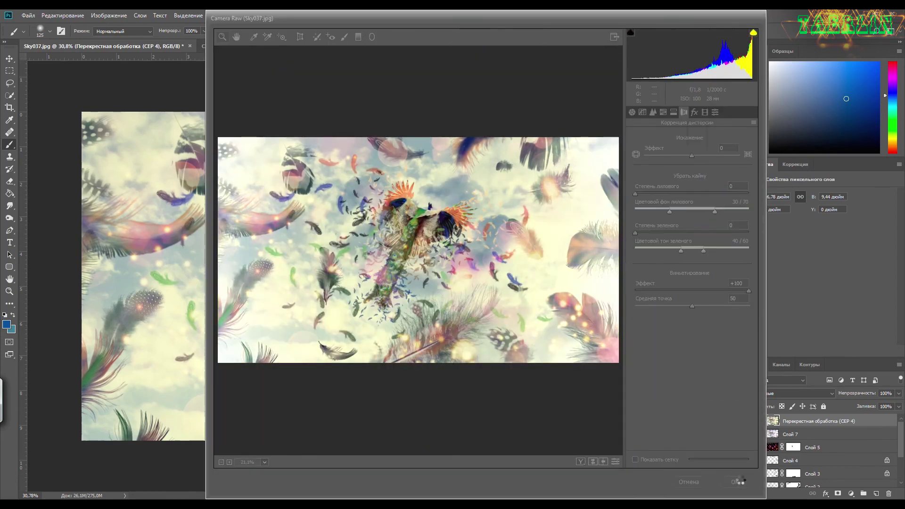